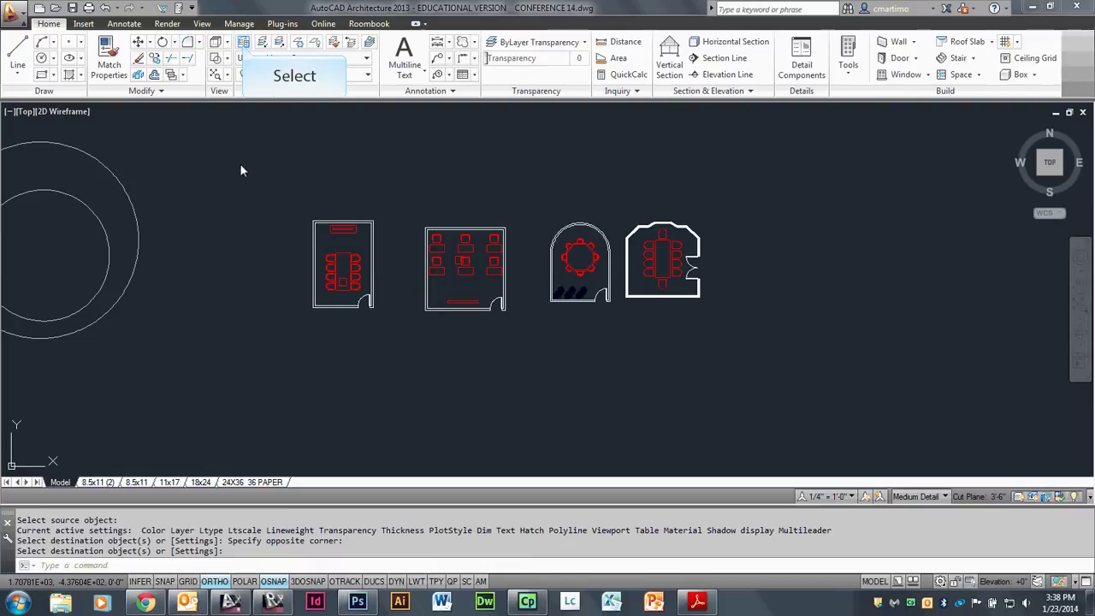
Step: Open the Layer Properties Manager and enlarge it until the plot style, plot and description columns show
click(244, 43)
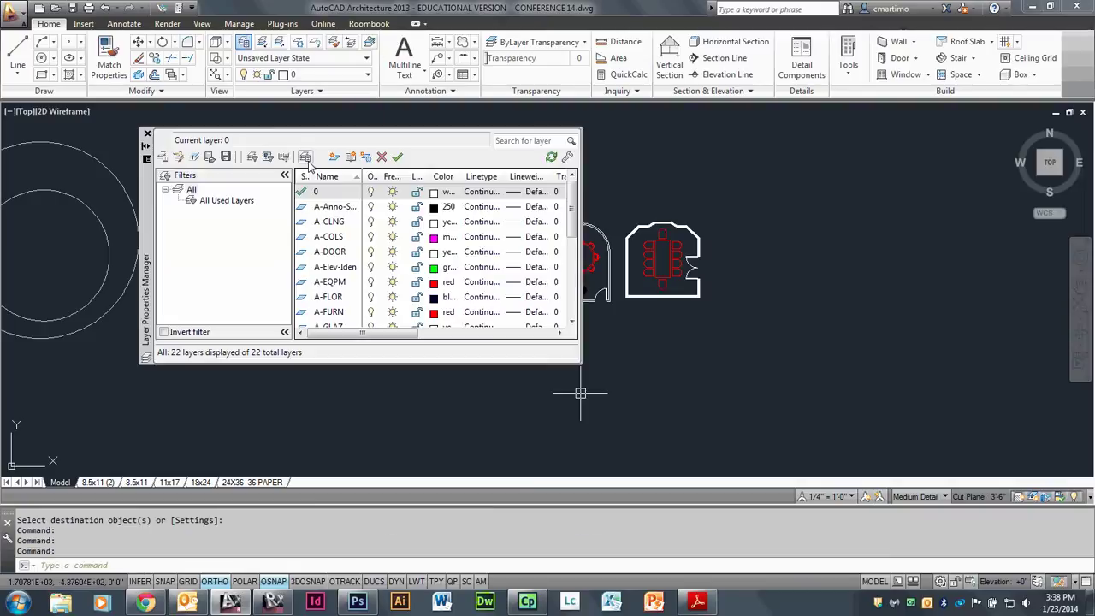
drag(146, 194, 154, 162)
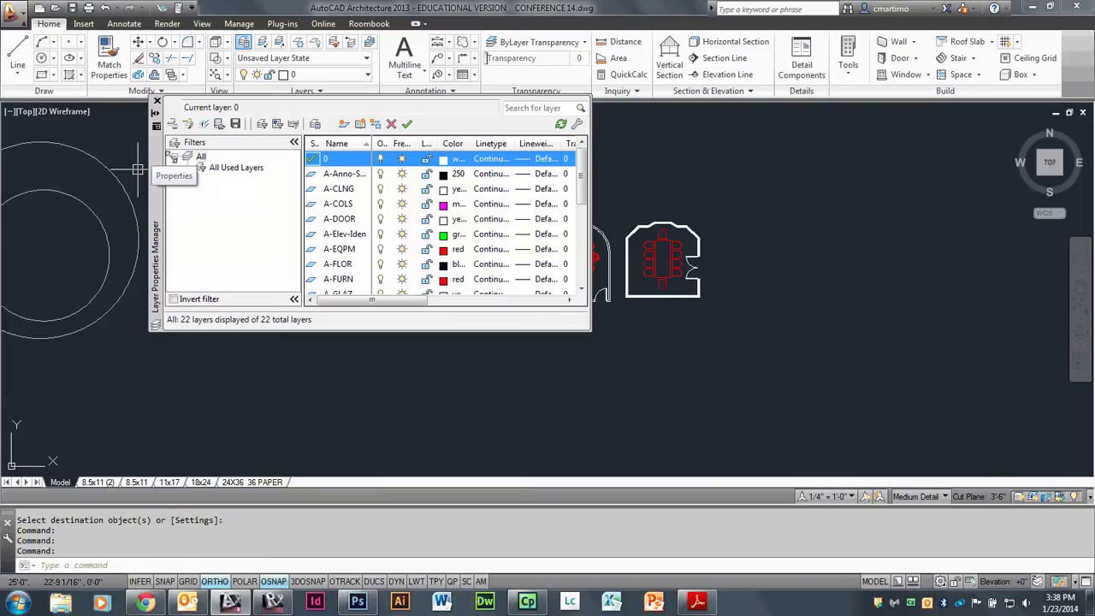
drag(588, 328, 806, 451)
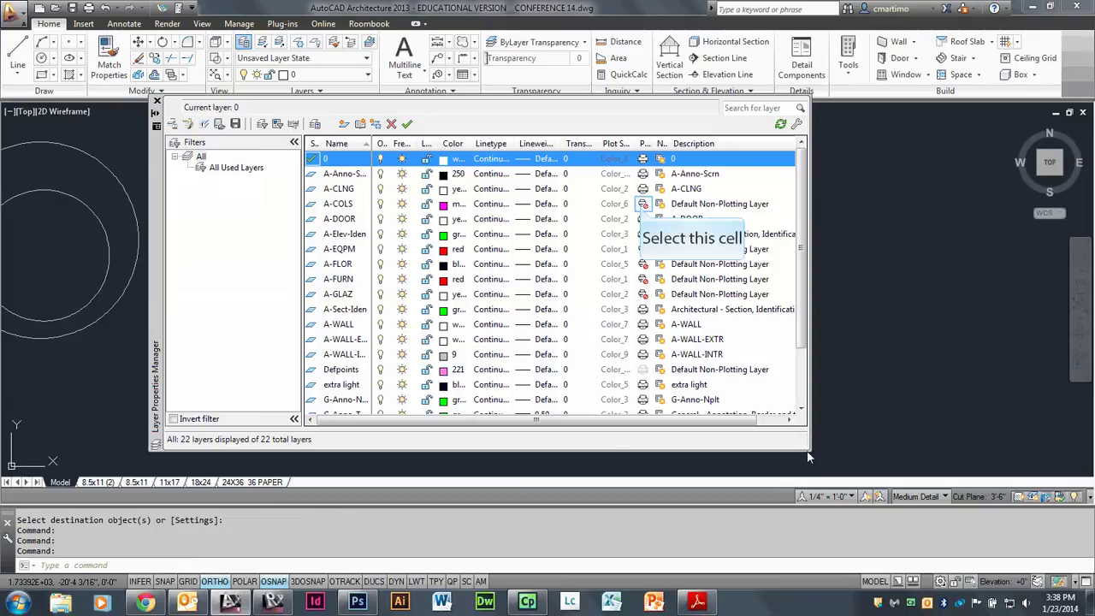
click(642, 206)
click(643, 249)
click(643, 264)
click(643, 279)
click(643, 293)
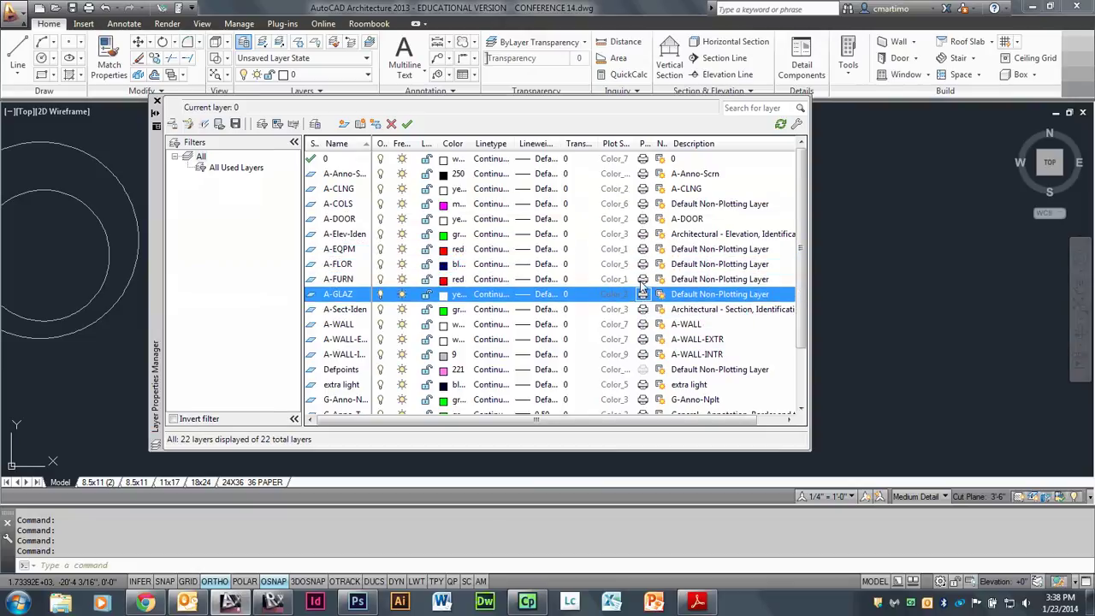
scroll(643, 295, down, 2)
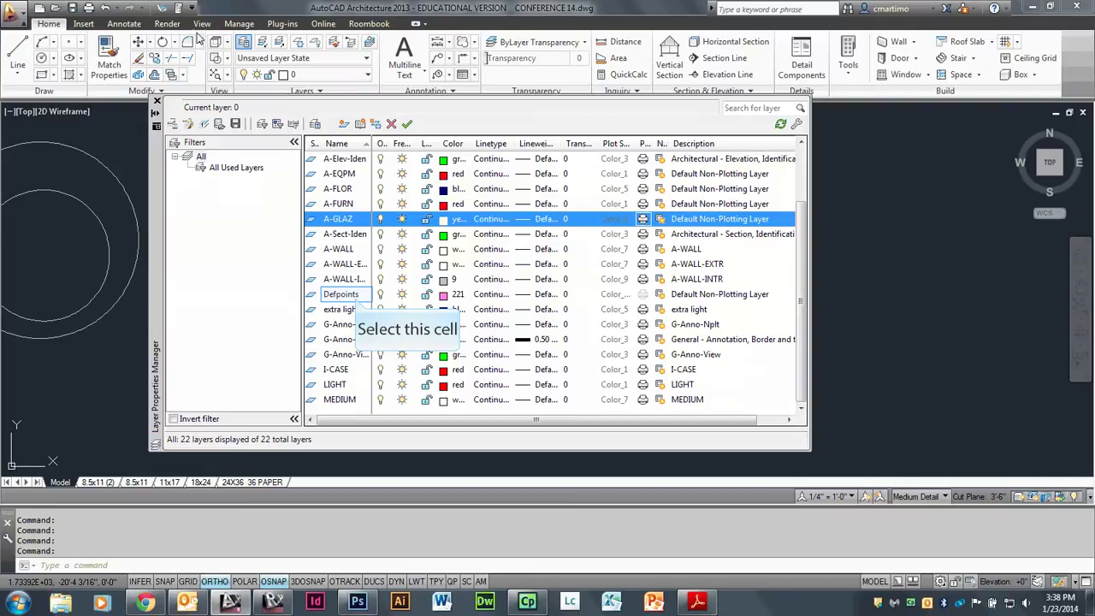
click(355, 298)
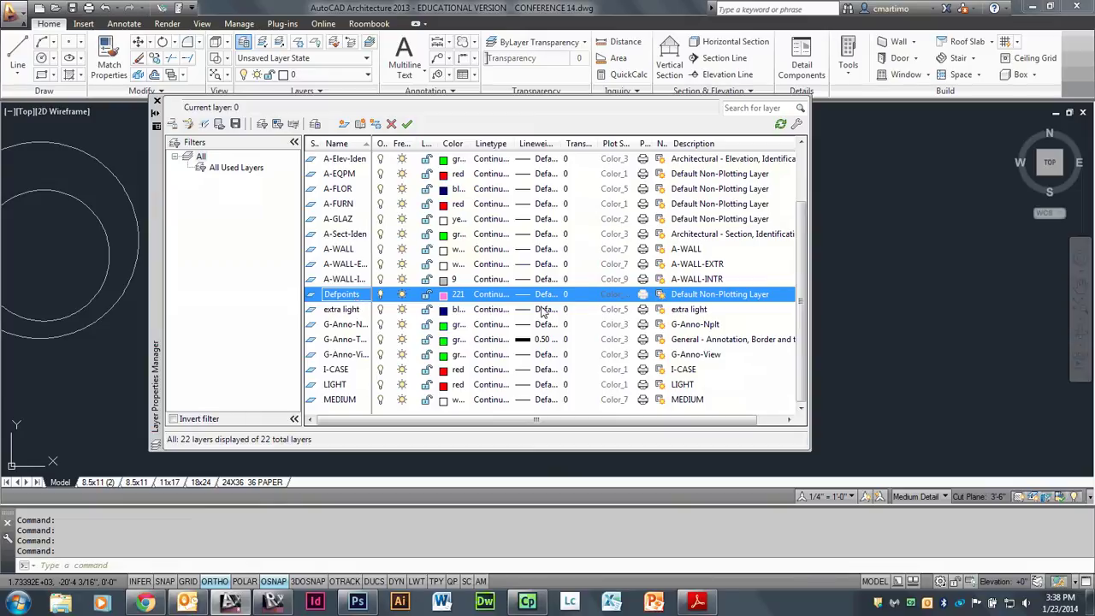
scroll(616, 342, up, 2)
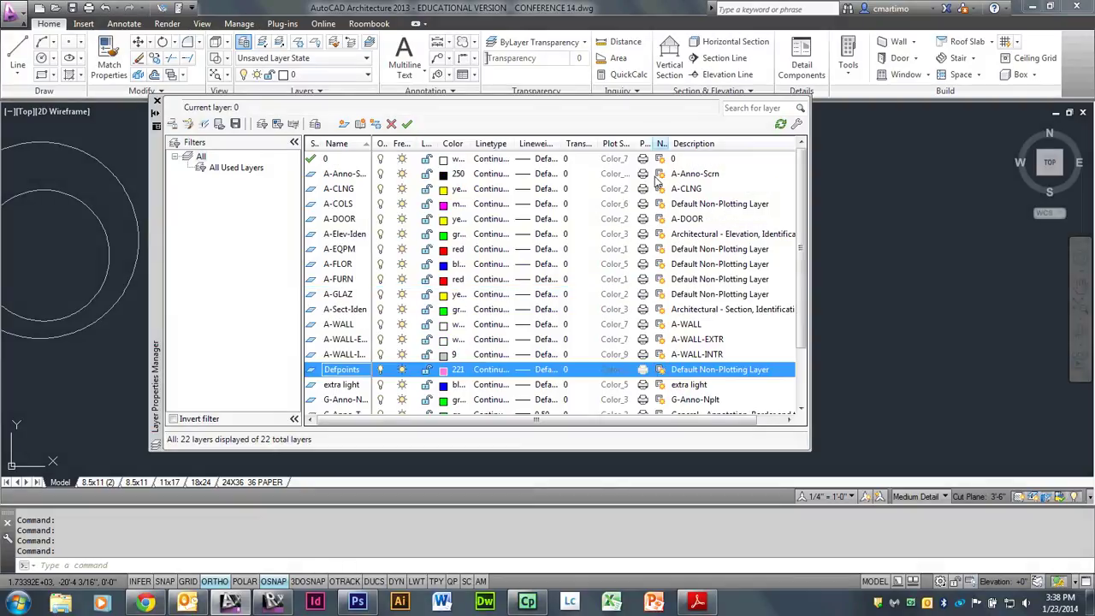
click(352, 207)
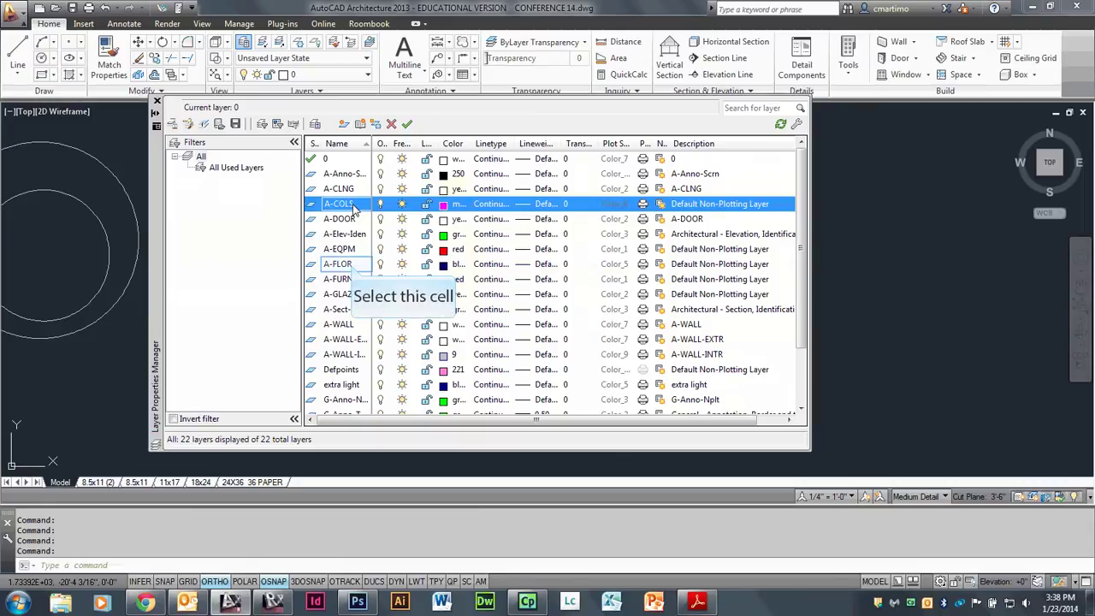
click(350, 269)
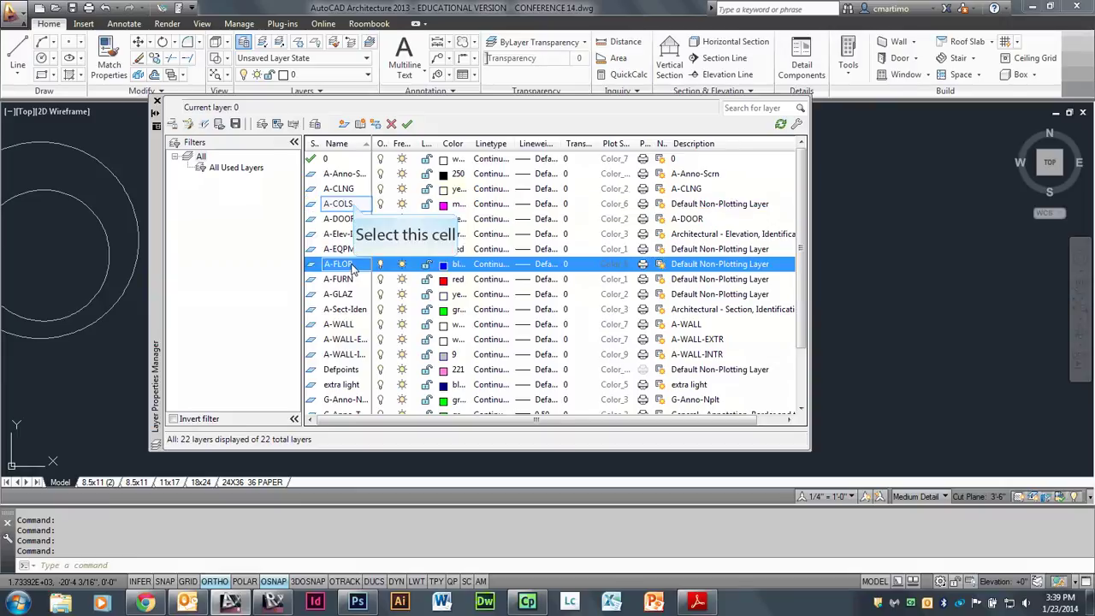
click(354, 207)
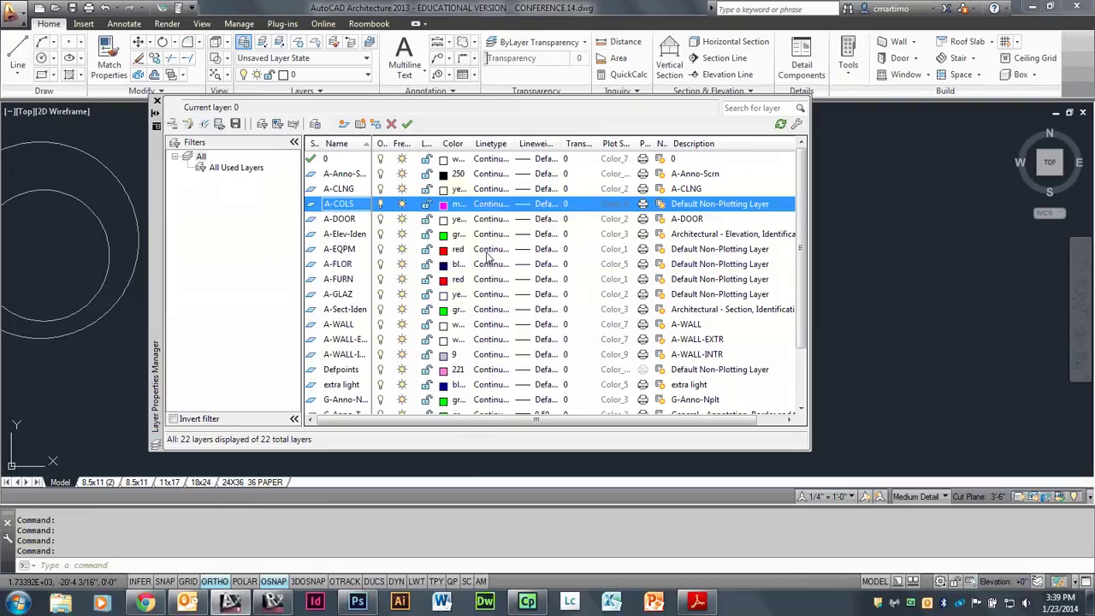
scroll(490, 255, down, 1)
scroll(490, 256, down, 4)
scroll(492, 319, up, 5)
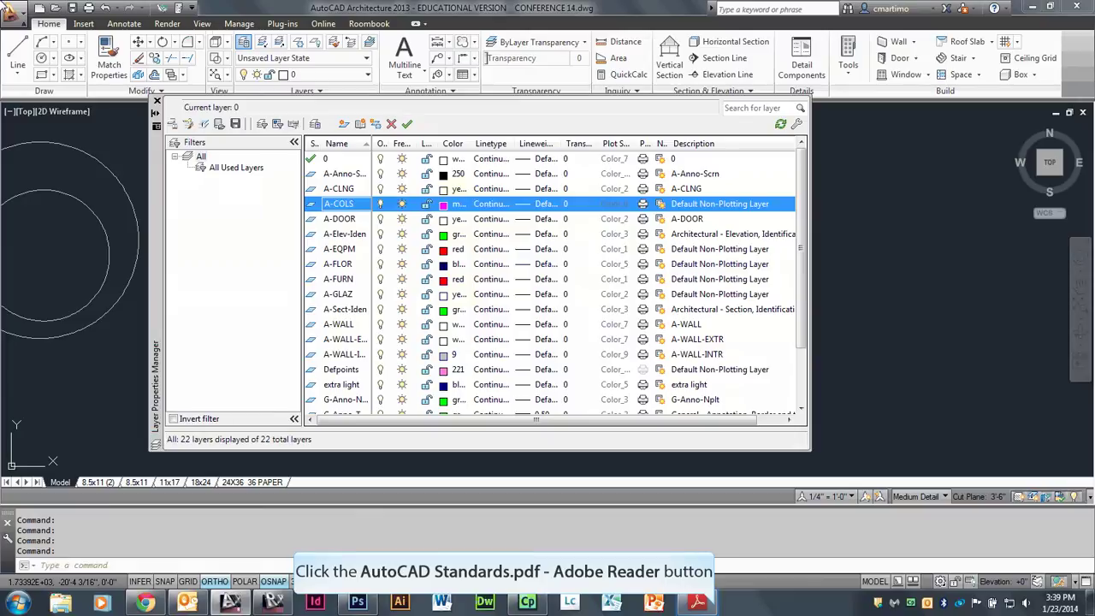
Step: Place the AutoCAD Standards PDF beside the drawing and scroll to the Pen Weights table on page 3
click(715, 605)
mouse_move(425, 16)
mouse_down()
mouse_move(491, 10)
mouse_move(468, 10)
mouse_up()
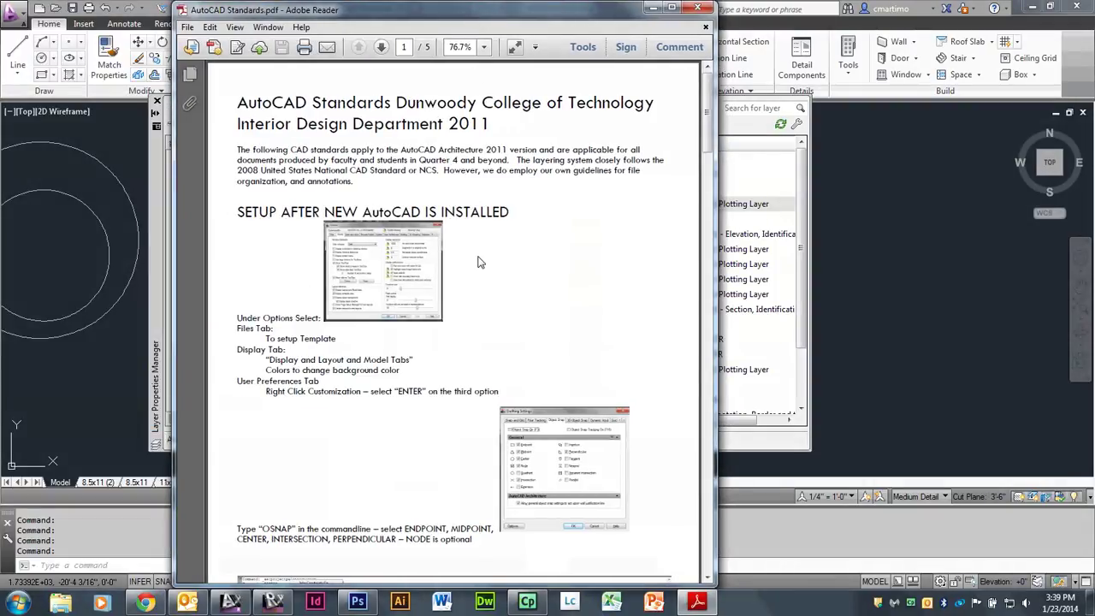
scroll(479, 263, down, 3)
scroll(481, 264, up, 3)
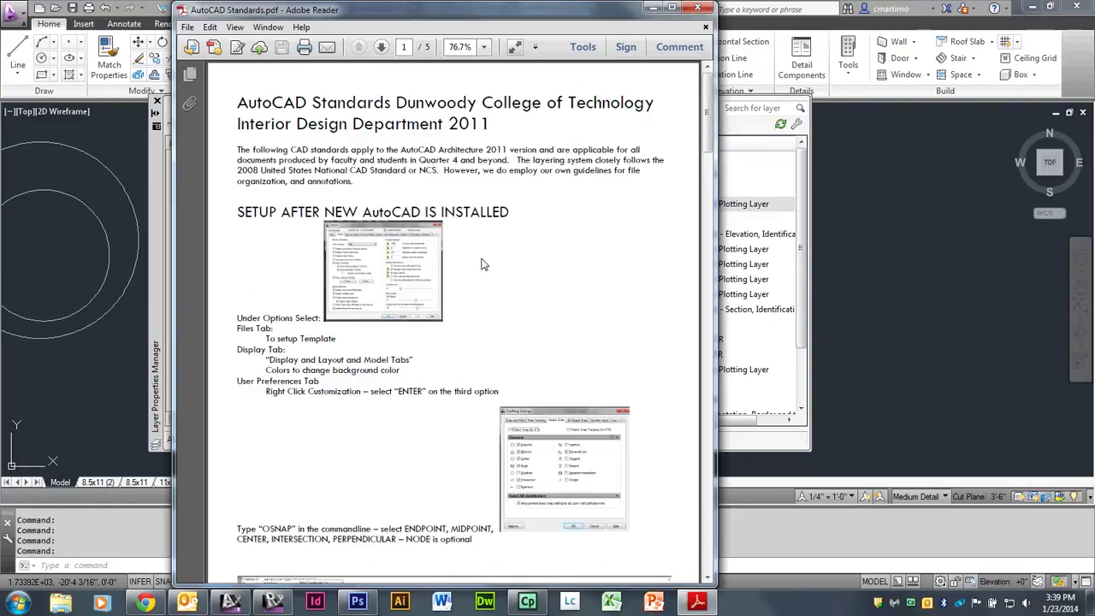
scroll(484, 304, down, 6)
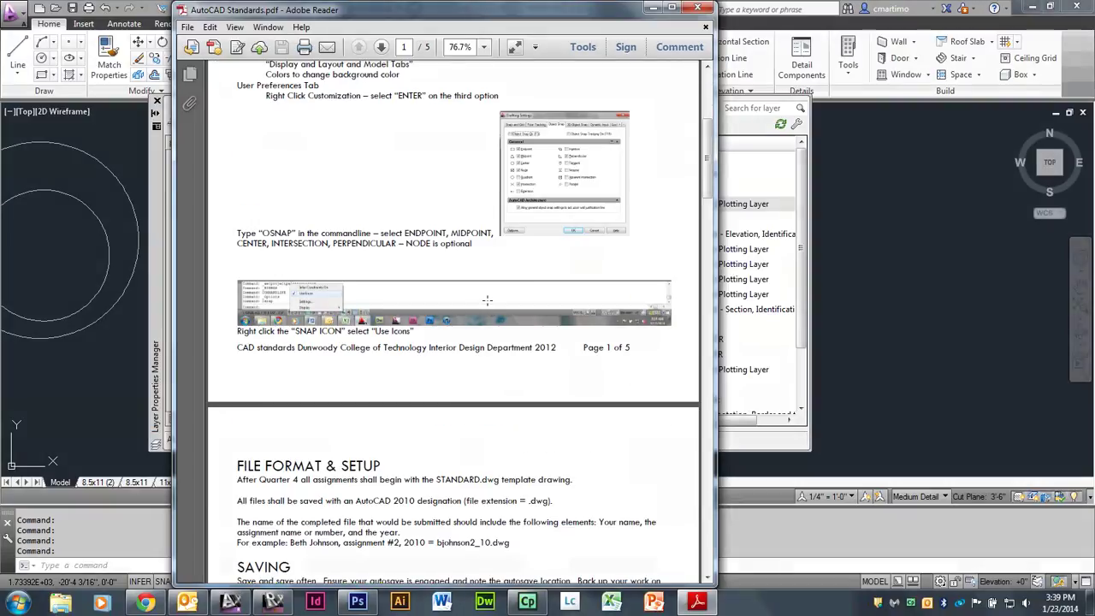
scroll(486, 299, down, 7)
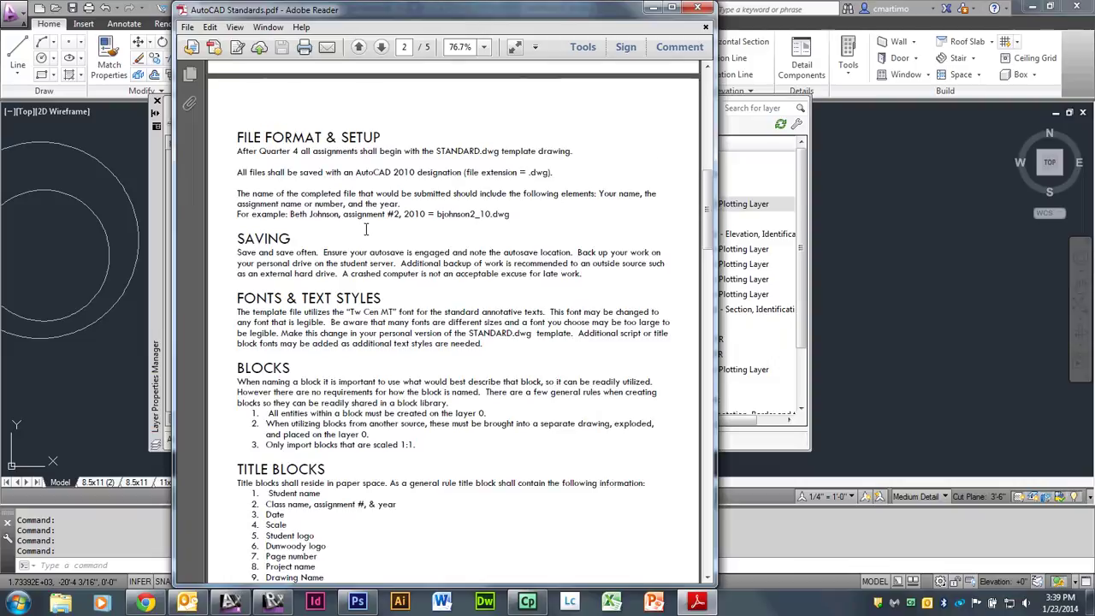
scroll(365, 229, down, 1)
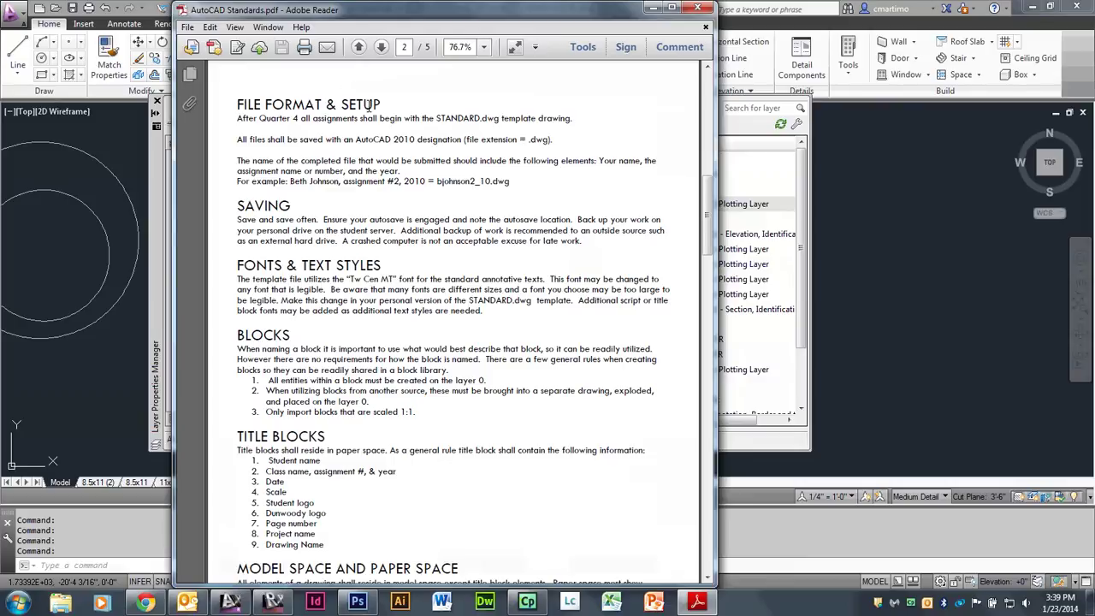
scroll(396, 201, down, 1)
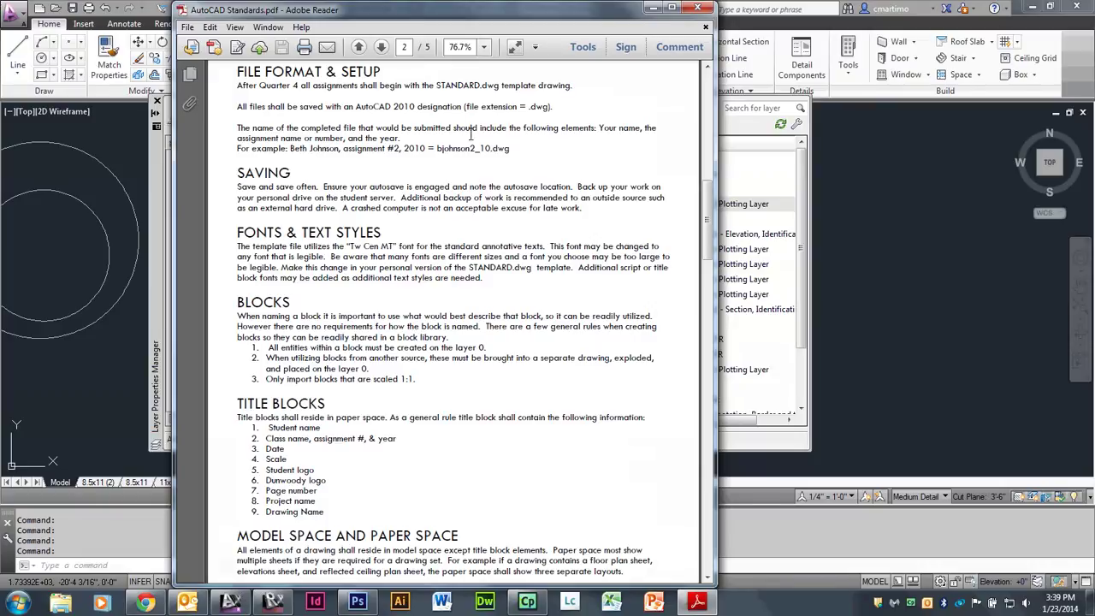
scroll(493, 224, down, 1)
scroll(493, 224, down, 6)
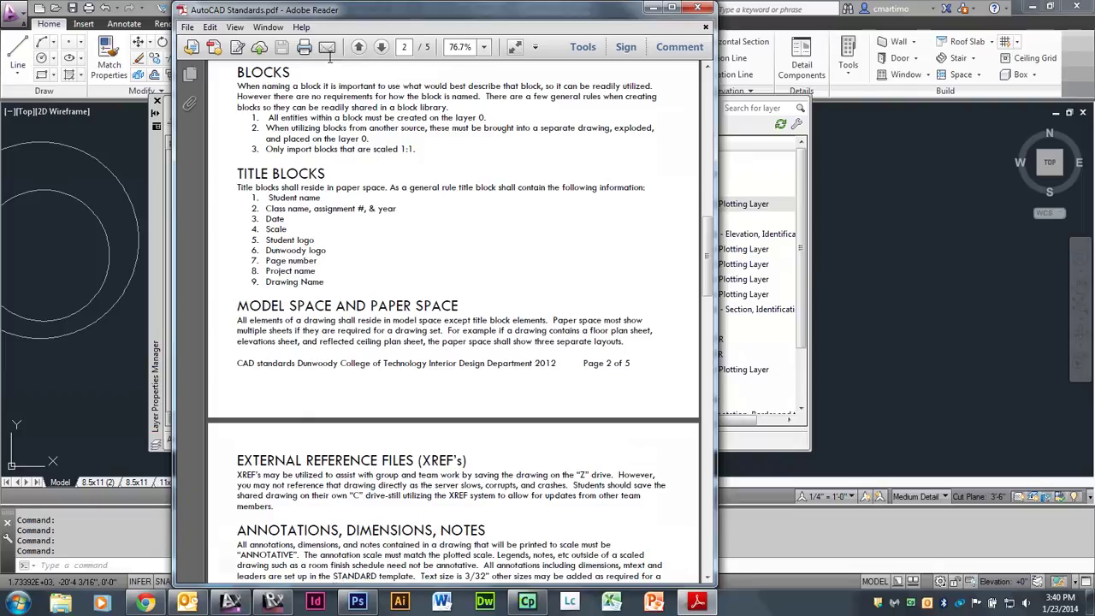
scroll(377, 126, down, 2)
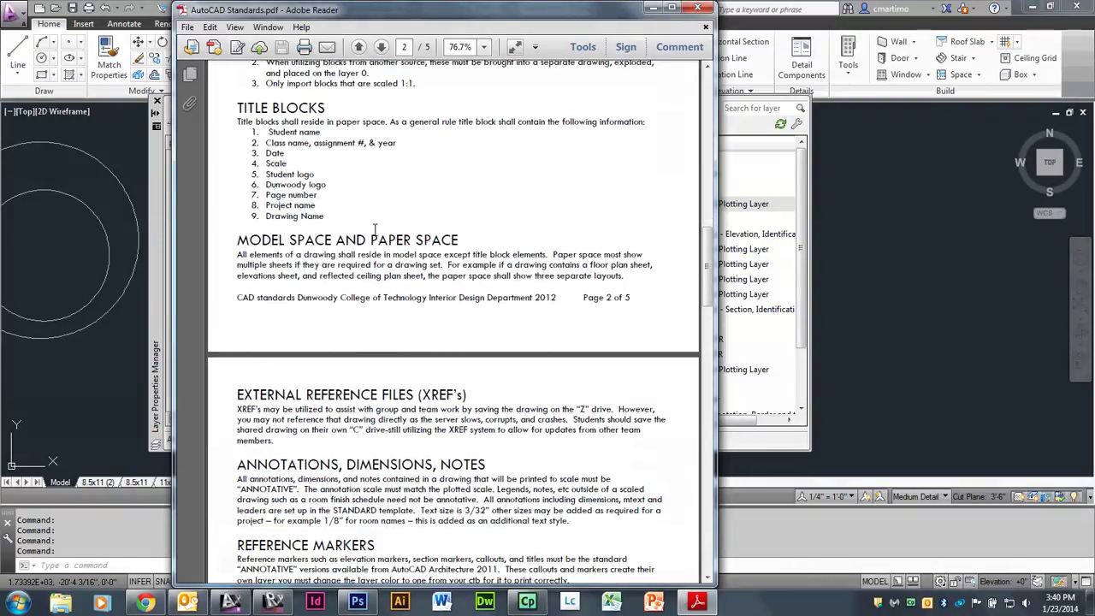
scroll(375, 231, down, 1)
scroll(374, 231, down, 1)
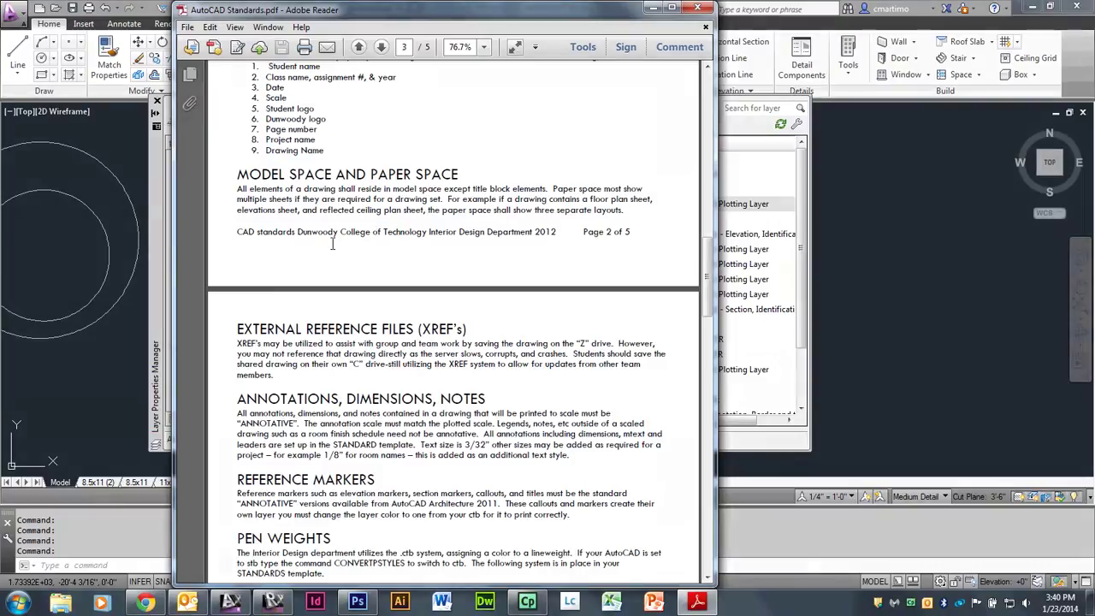
scroll(333, 244, down, 2)
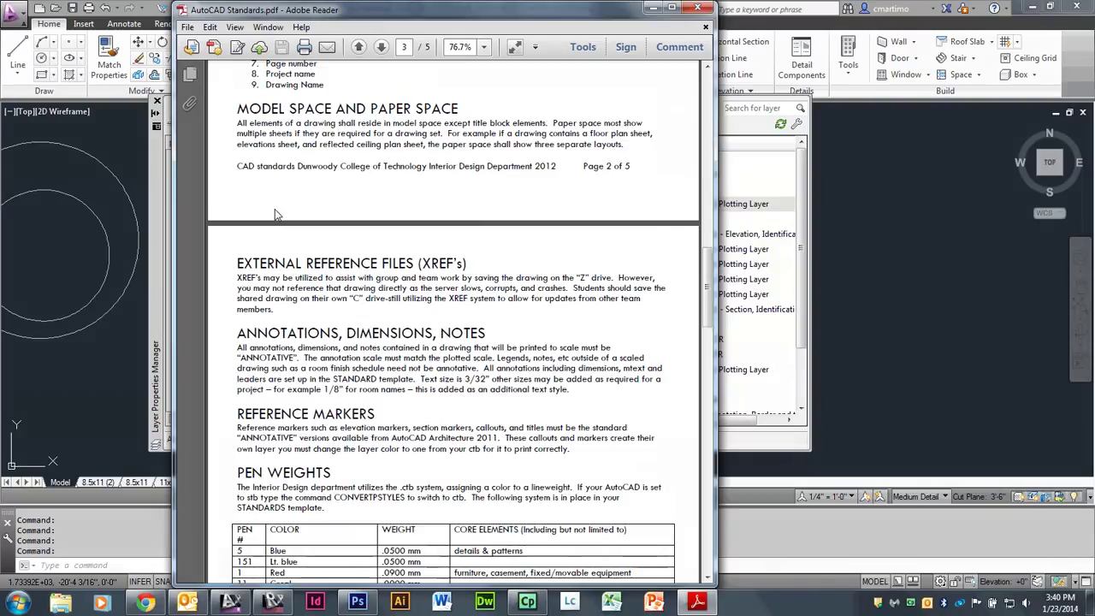
scroll(275, 209, down, 3)
scroll(275, 209, down, 3)
scroll(328, 243, down, 2)
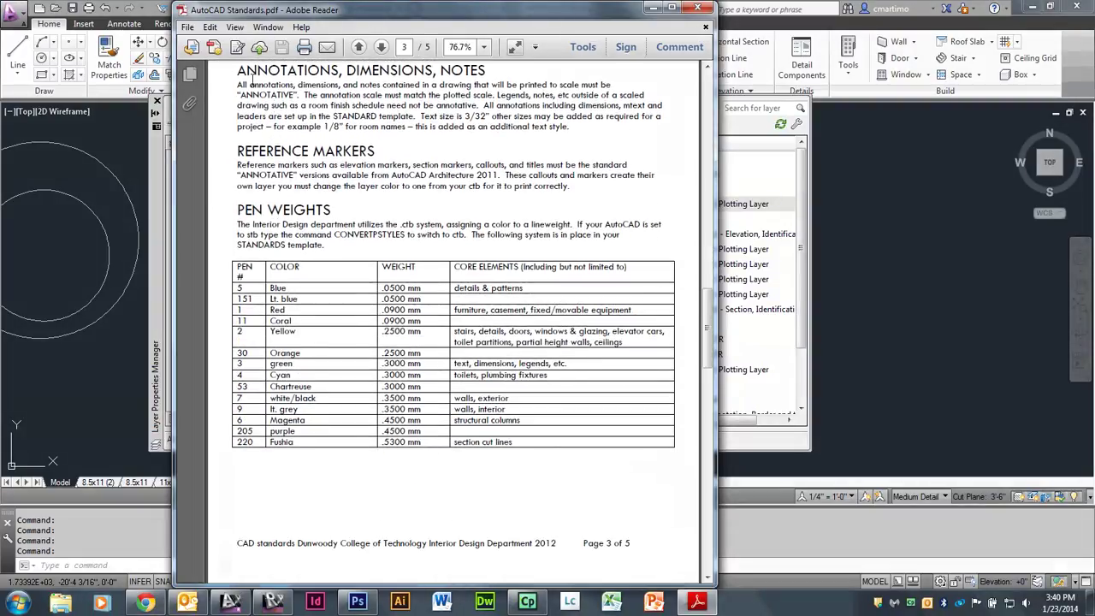
scroll(301, 226, down, 2)
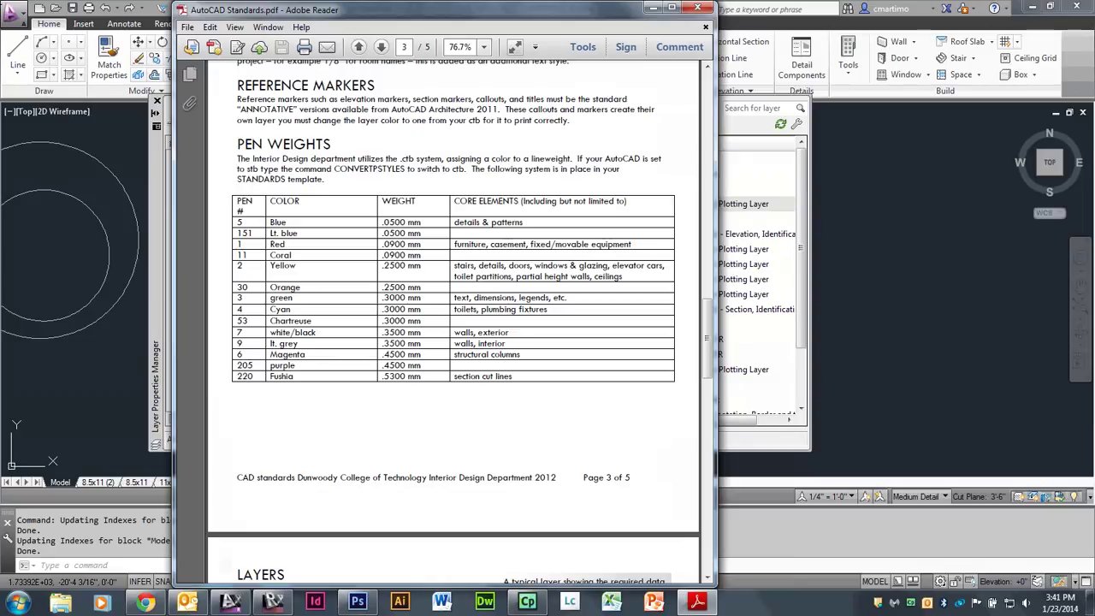
scroll(376, 215, up, 5)
scroll(376, 215, down, 5)
Step: Close the layer palette and tile the PDF on the left with AutoCAD on the right
drag(427, 23, 1, 22)
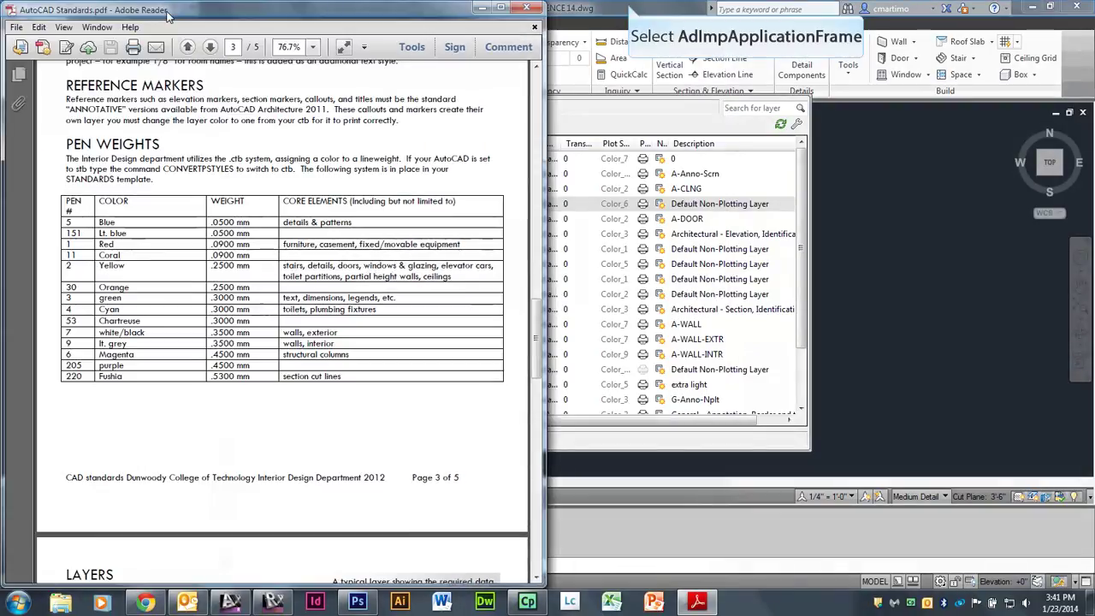
click(631, 11)
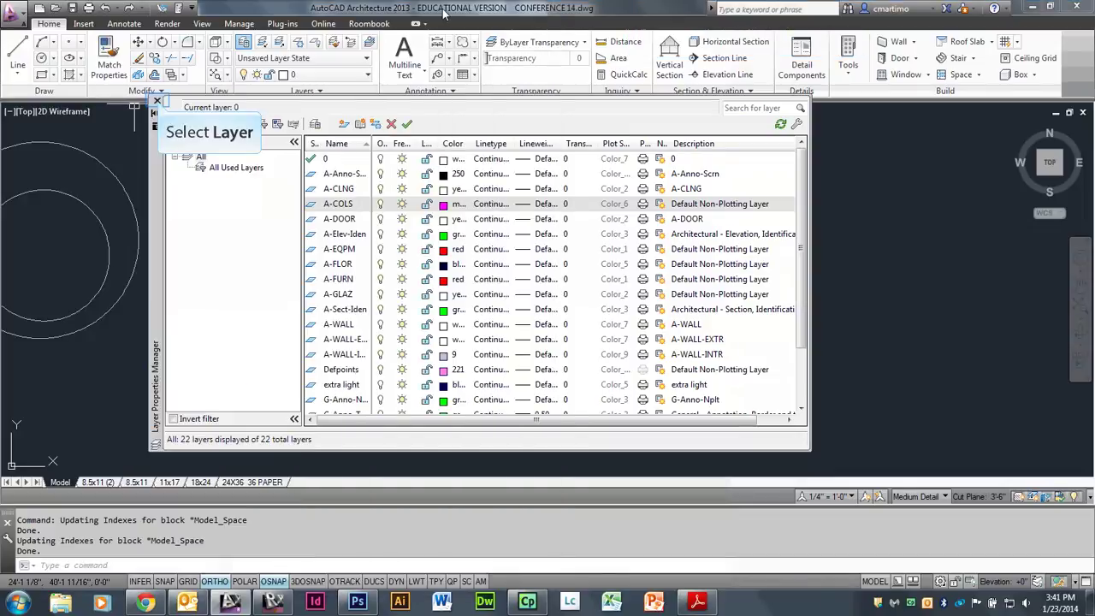
click(157, 101)
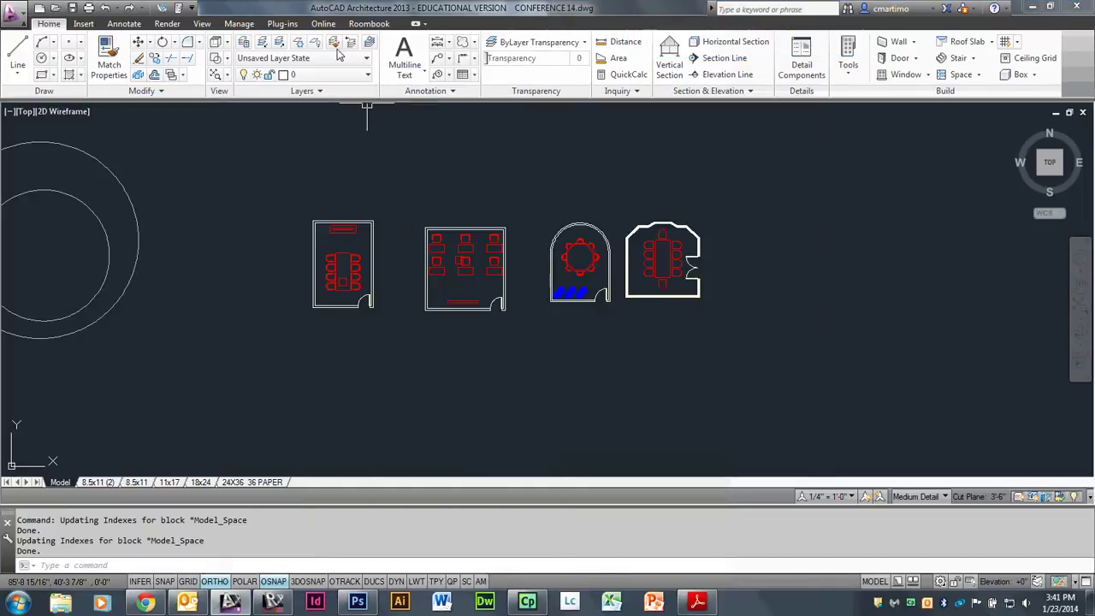
key(super+Right)
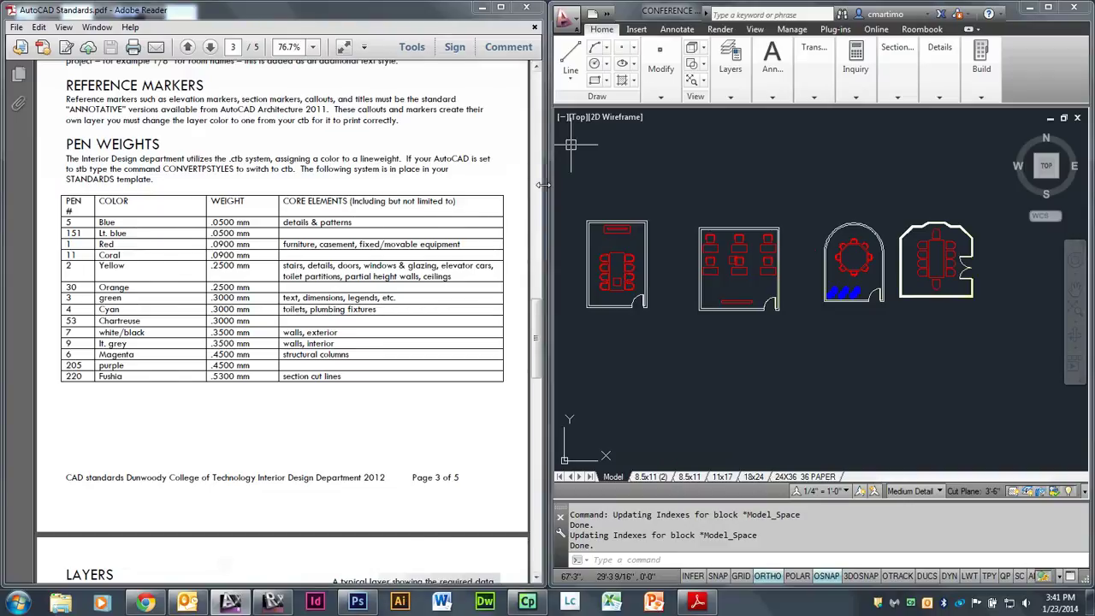
drag(547, 183, 388, 184)
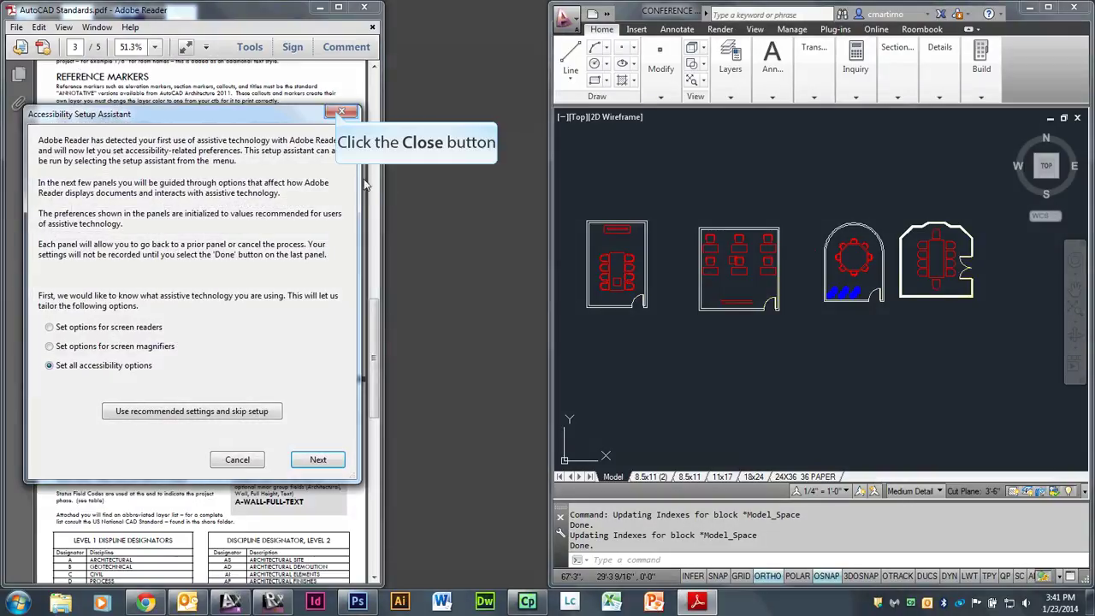
Step: Dismiss the accessibility assistant and untagged-document prompts, then widen the AutoCAD window
click(339, 115)
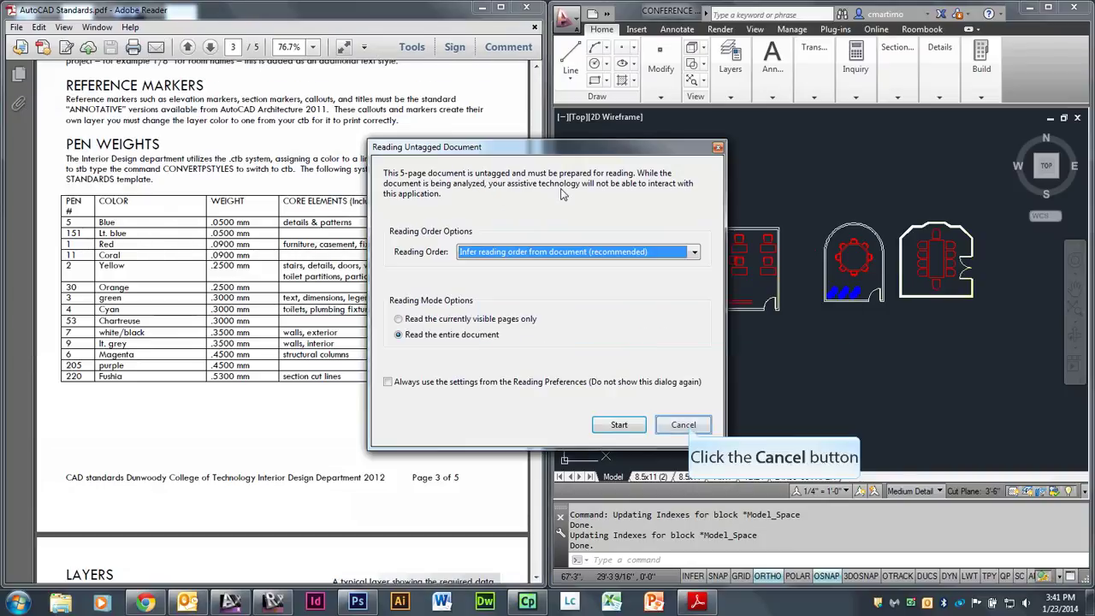
click(683, 425)
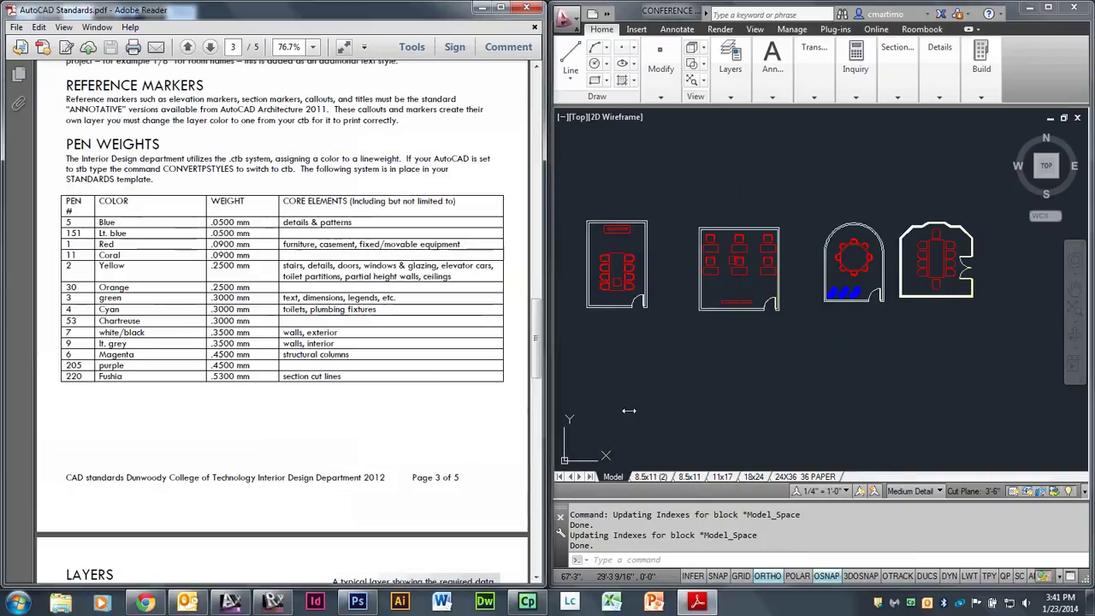
drag(553, 249, 293, 193)
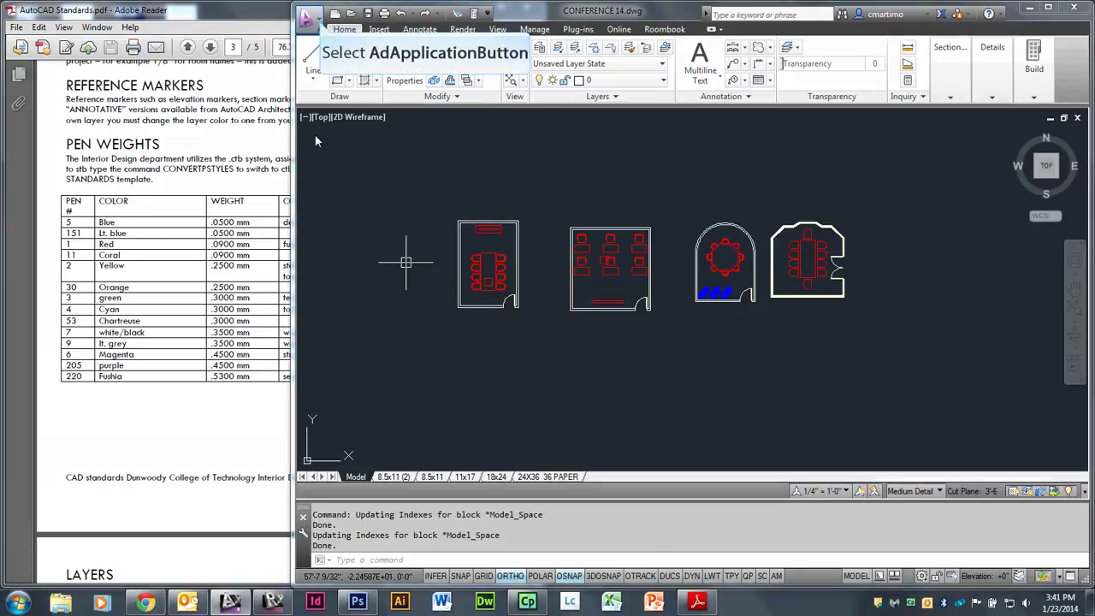
Step: Open the Plot - Model dialog with all options shown and drop down the plot style table list
click(319, 24)
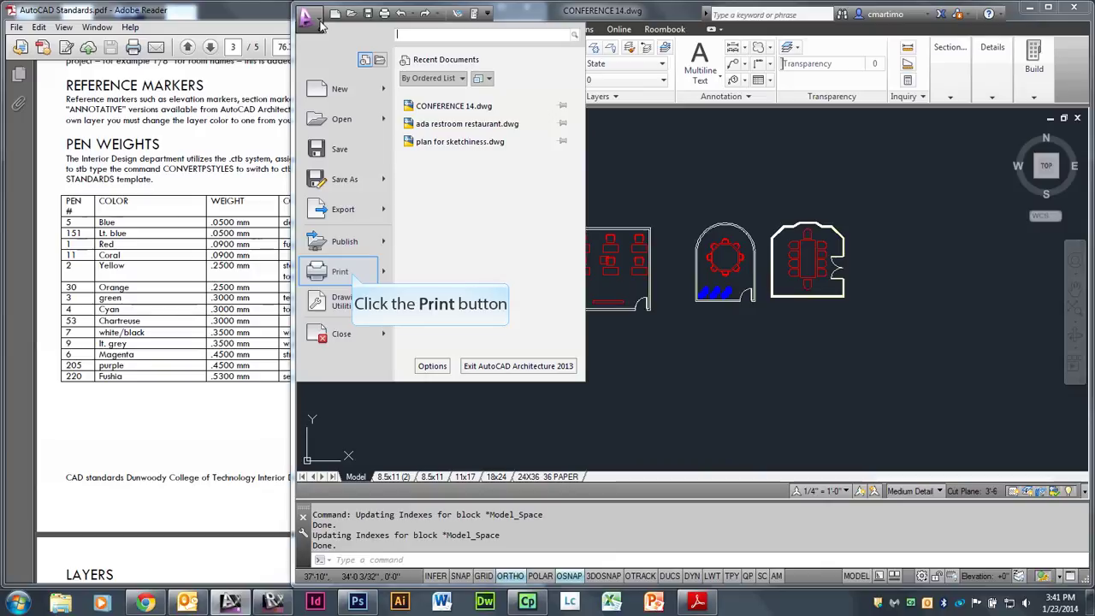
click(351, 272)
drag(666, 115, 595, 61)
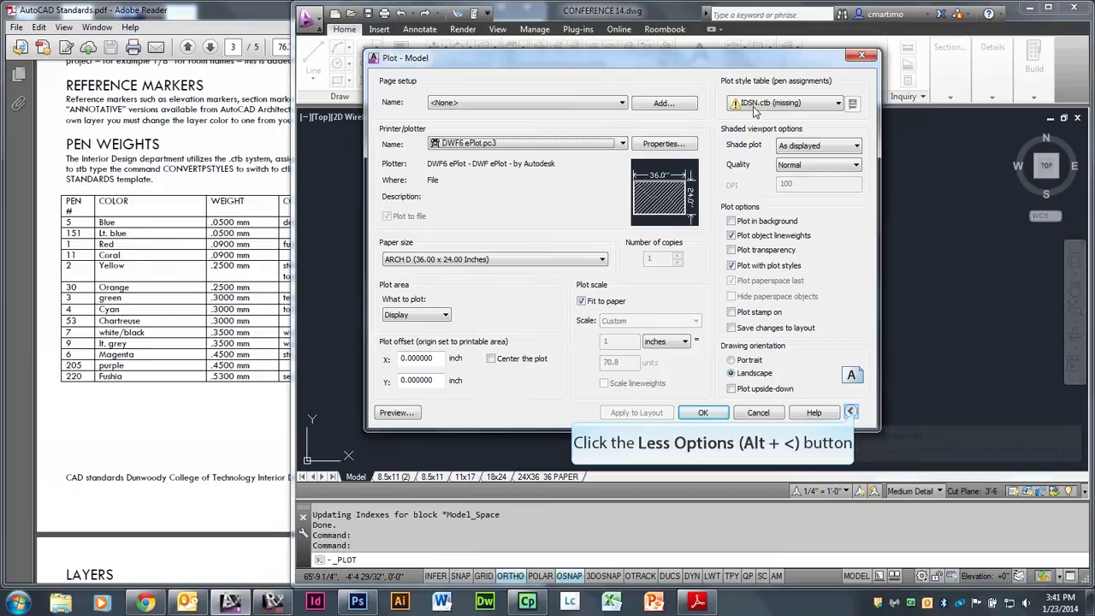
click(852, 412)
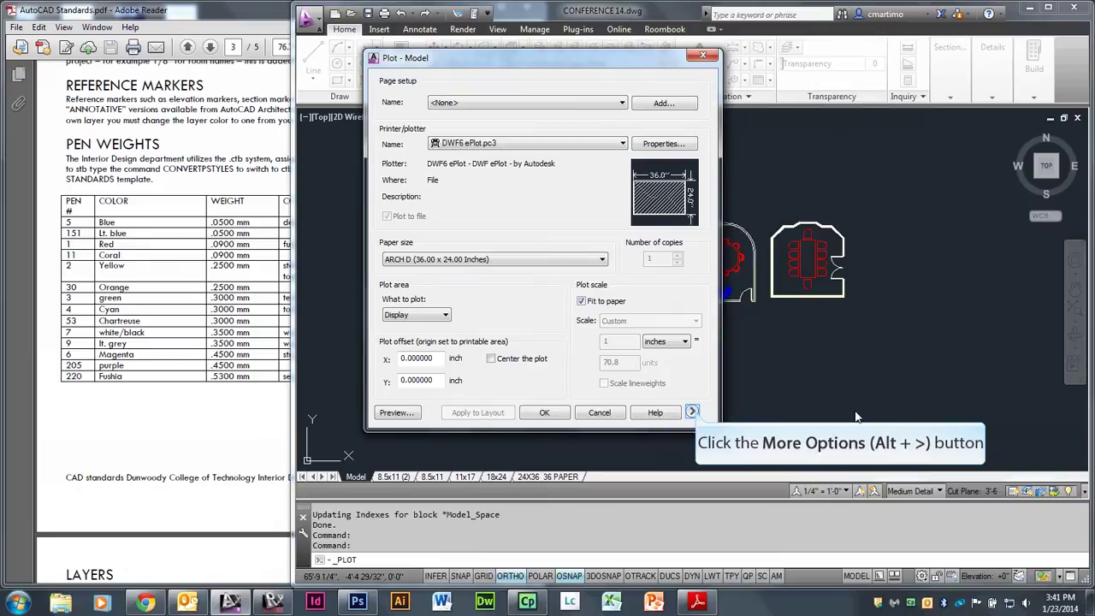
click(693, 412)
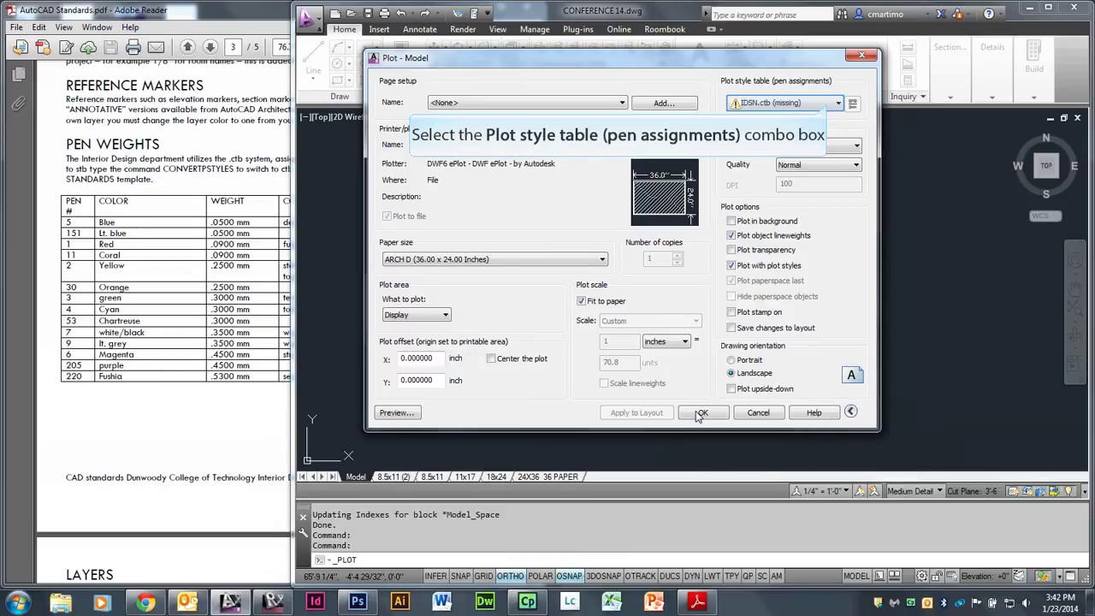
click(828, 104)
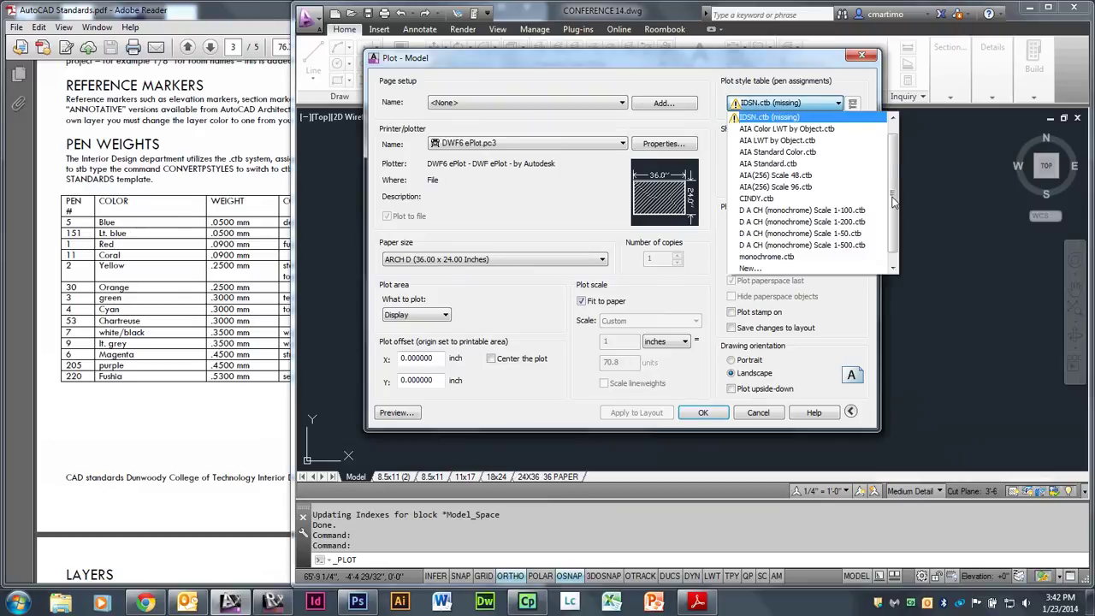
scroll(892, 201, down, 1)
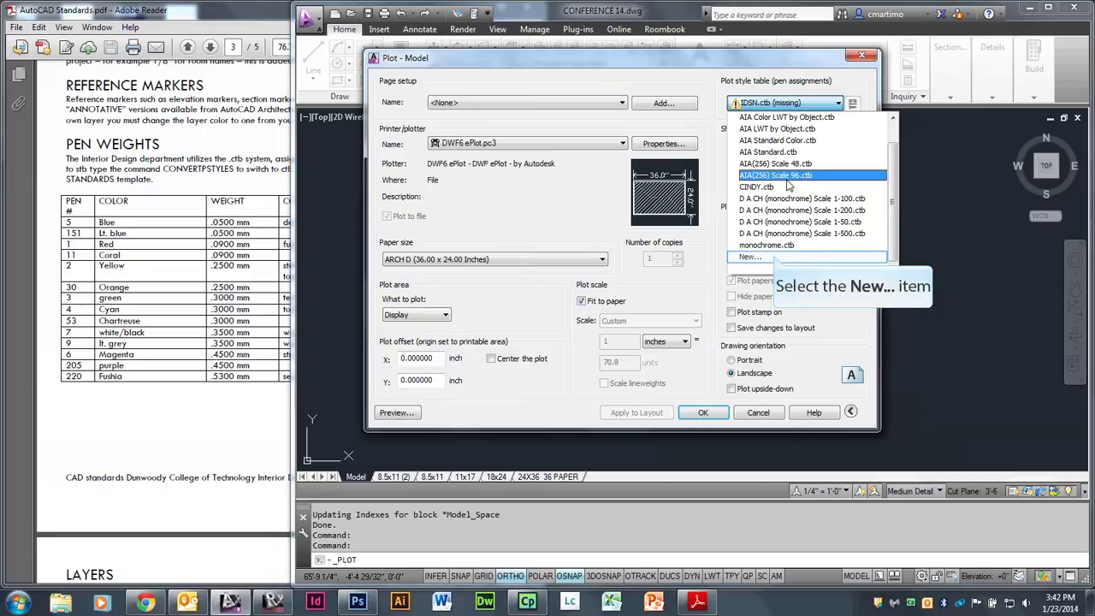
Step: Create the CINDY14 plot style table from scratch, assign it, and close the Plot dialog
click(775, 258)
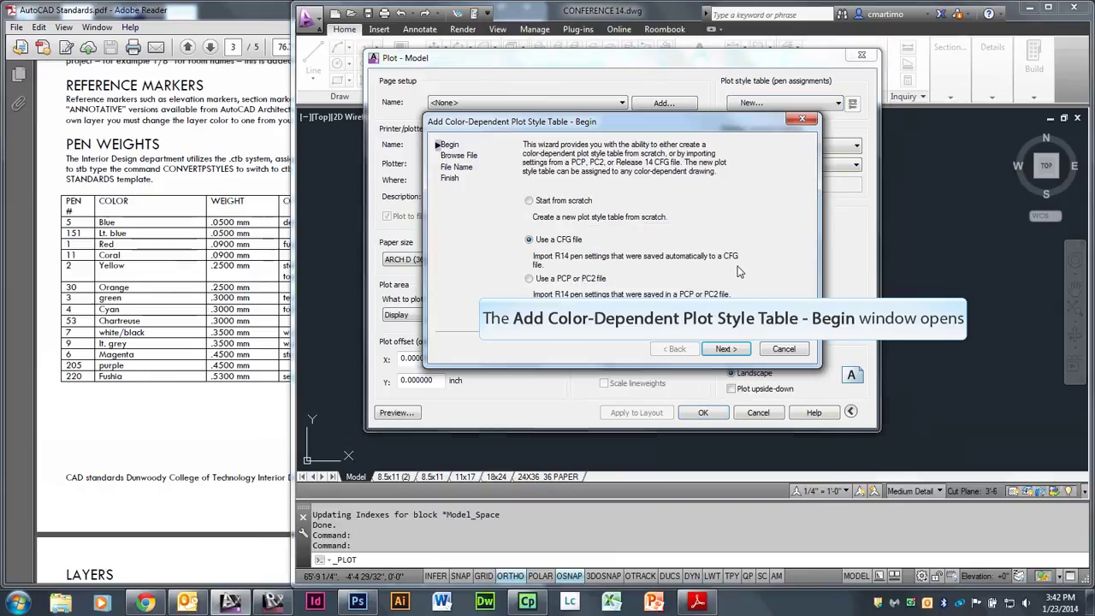
click(528, 203)
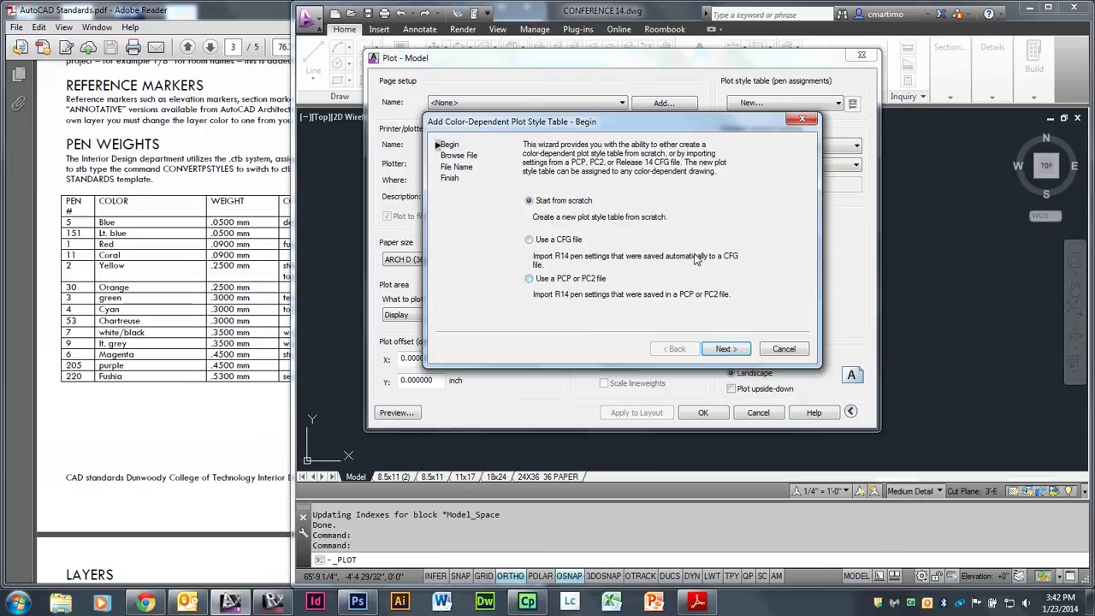
click(724, 350)
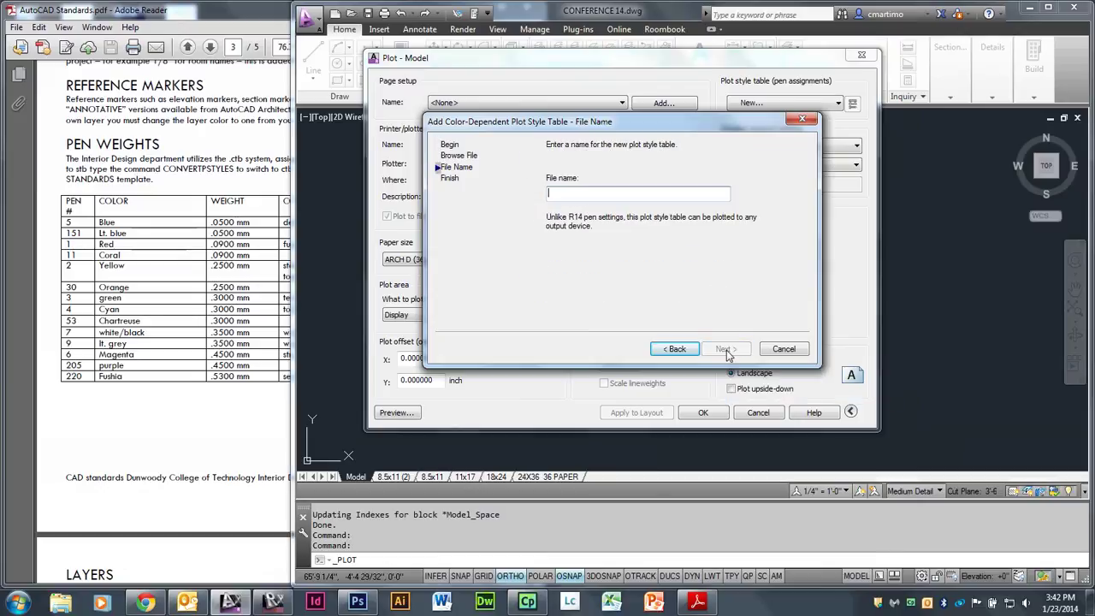
text(CINDY)
key(Caps_Lock)
text(14)
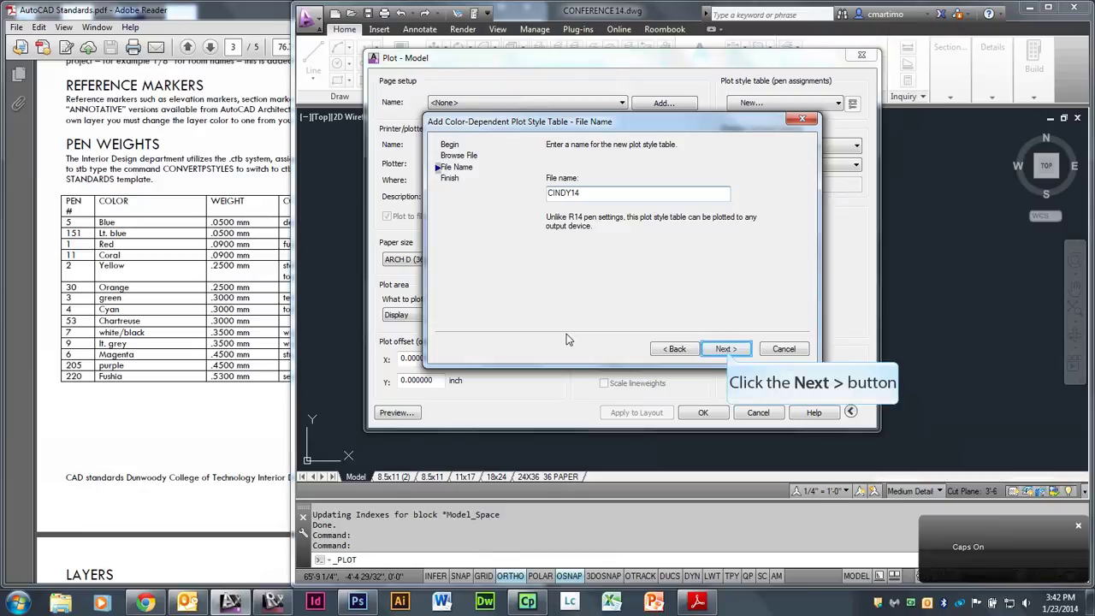
click(724, 350)
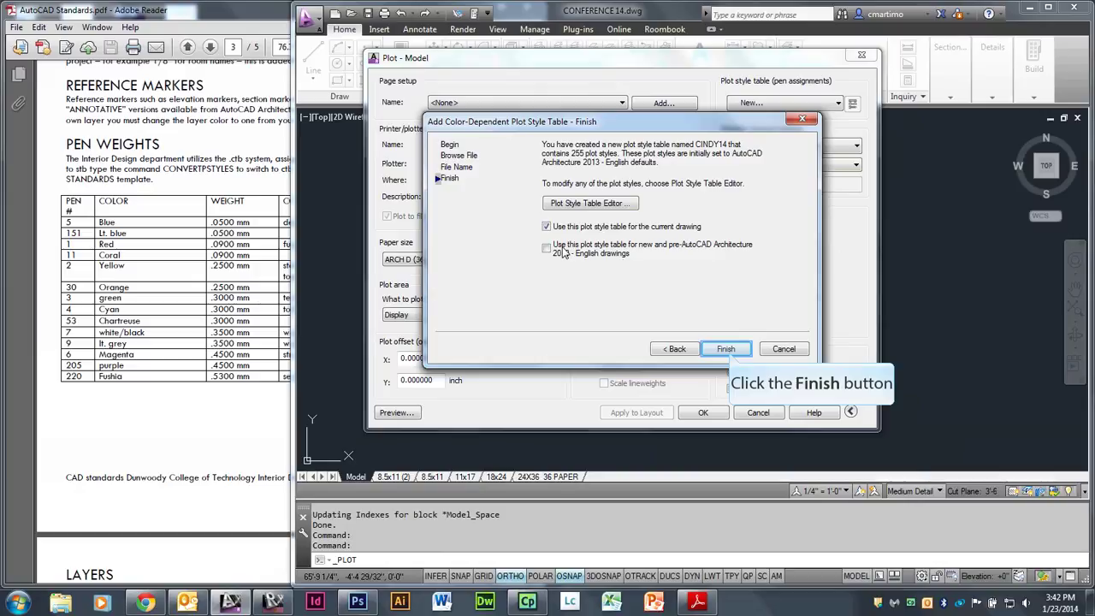
click(727, 351)
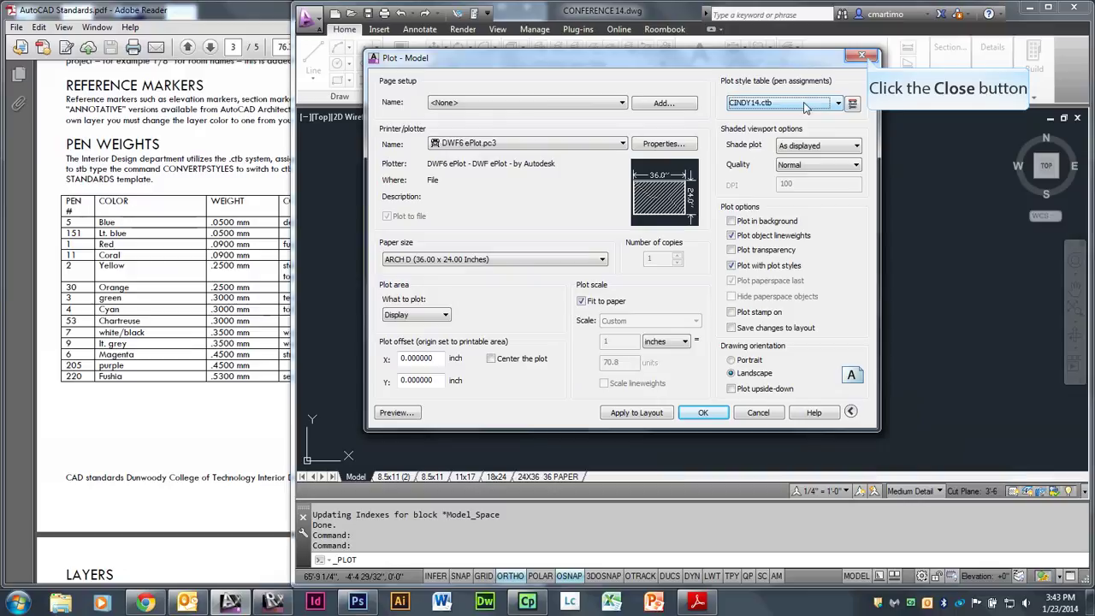
click(864, 57)
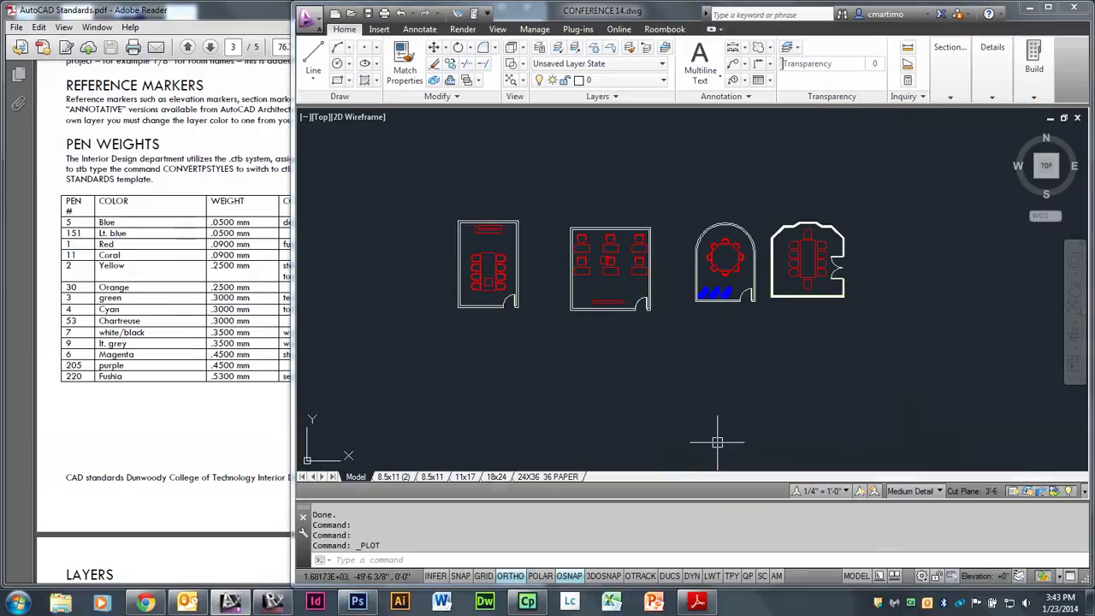
Step: Enter CONVERTPSTYLES at the command line, then cancel it
key(Caps_Lock)
text(CONVERTp)
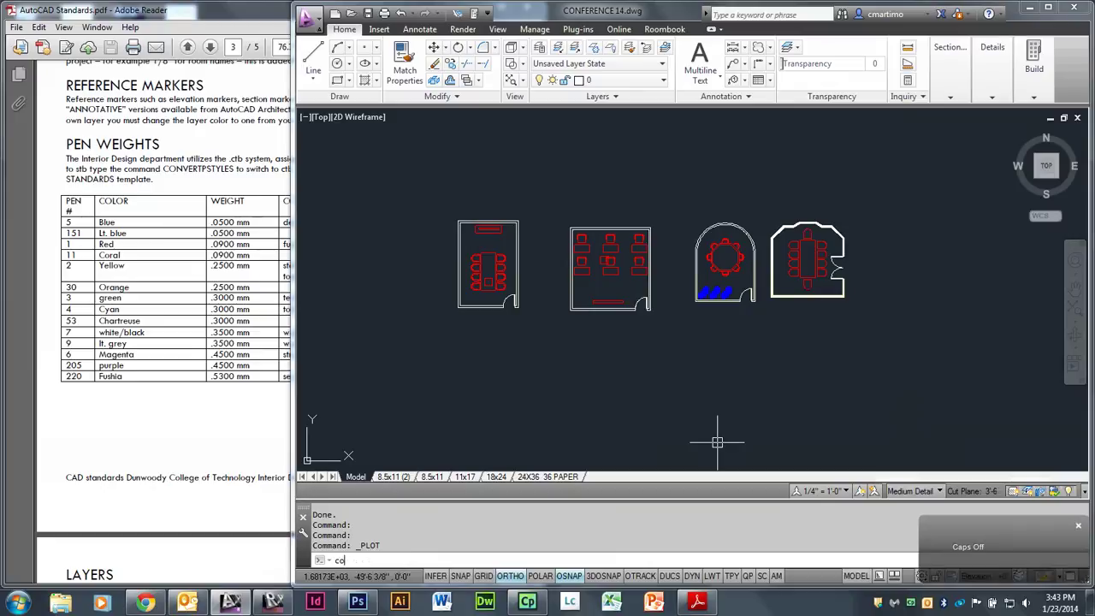
text(st)
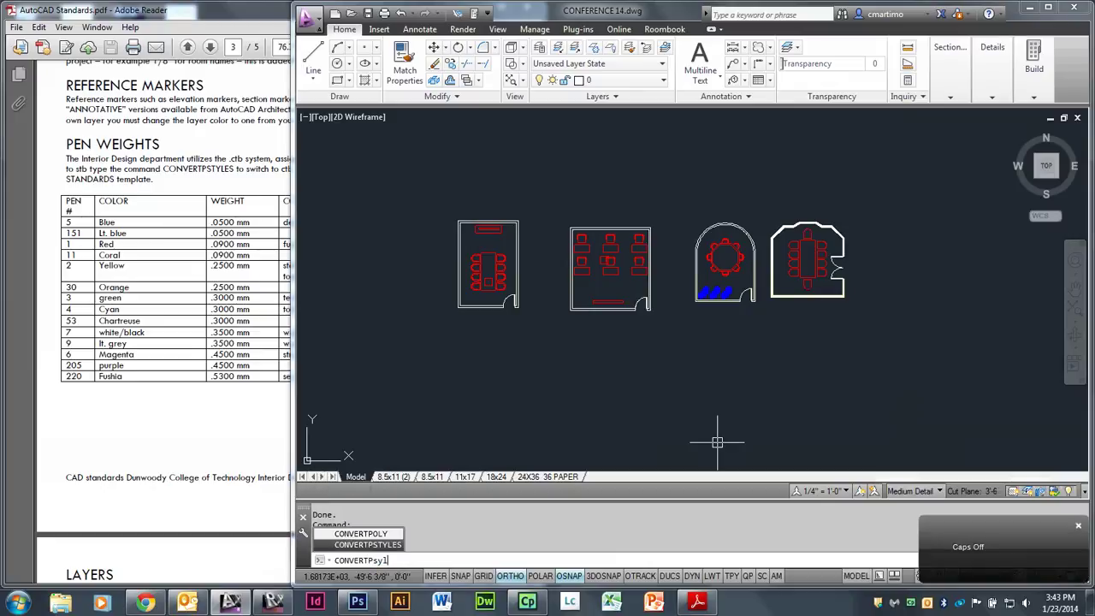
text(yles)
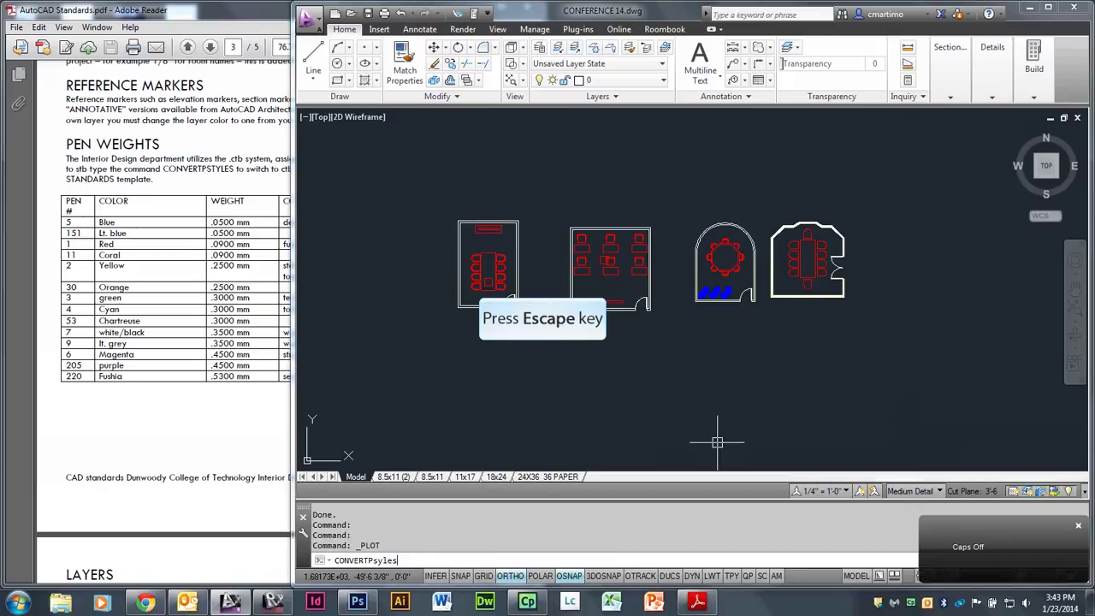
key(Escape)
key(Escape)
key(Escape)
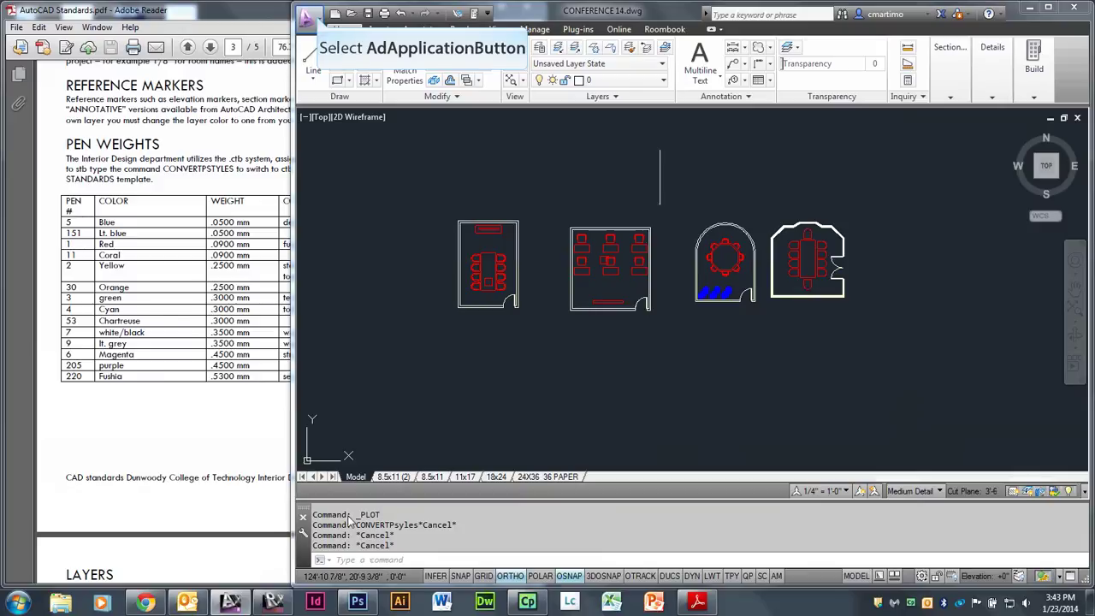
Step: Reopen the Plot dialog and open CINDY14.ctb in the Plot Style Table Editor
click(311, 17)
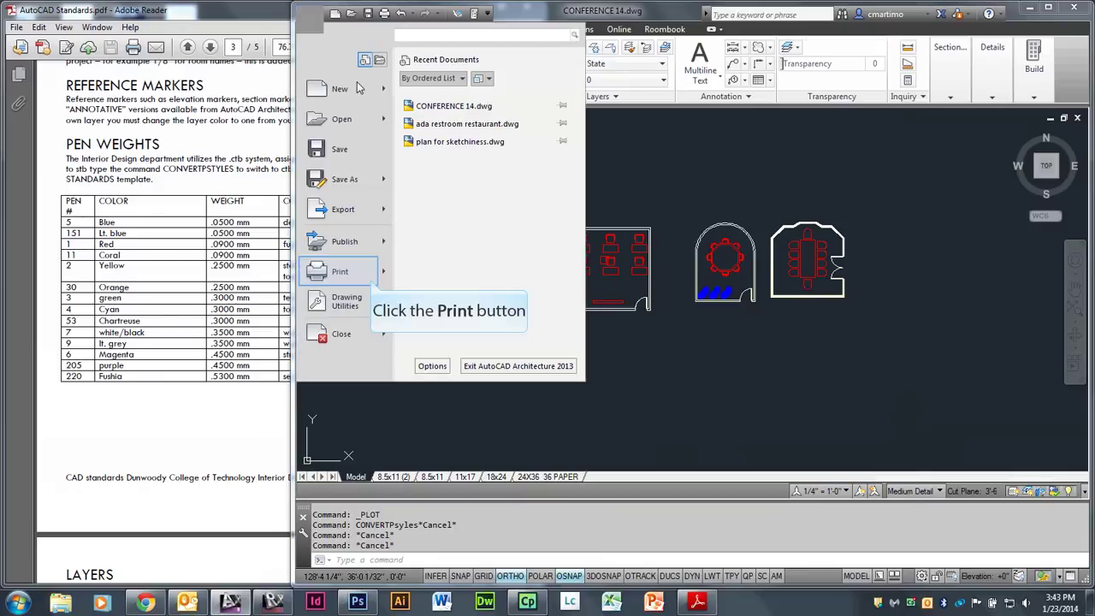
click(372, 282)
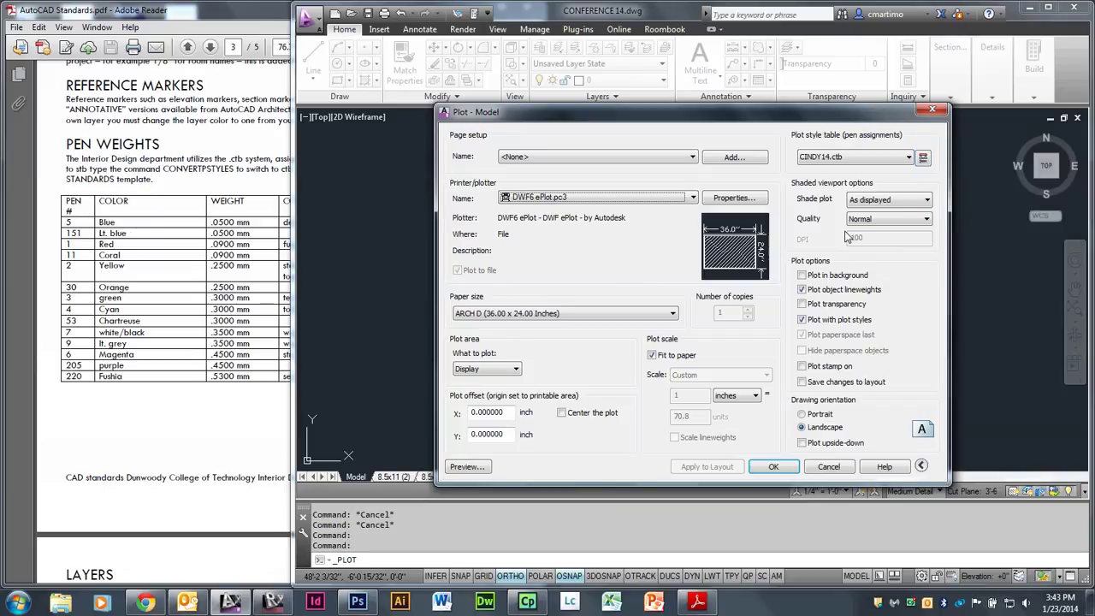
click(922, 156)
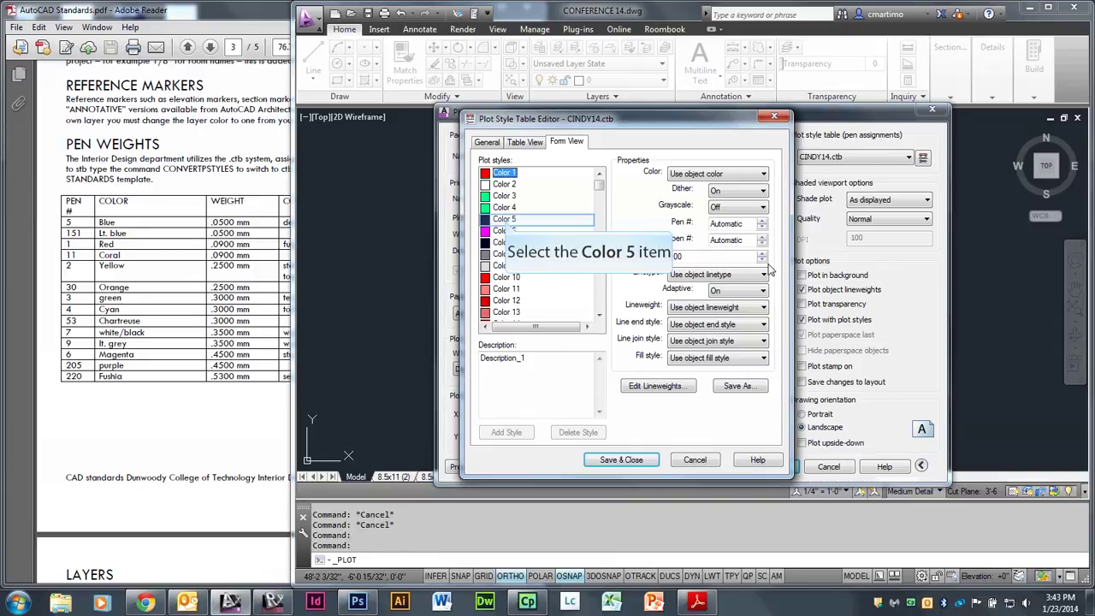
Step: In CINDY14.ctb, give Color 5 Black output, 0.0500 mm lineweight and Butt line ends
click(505, 221)
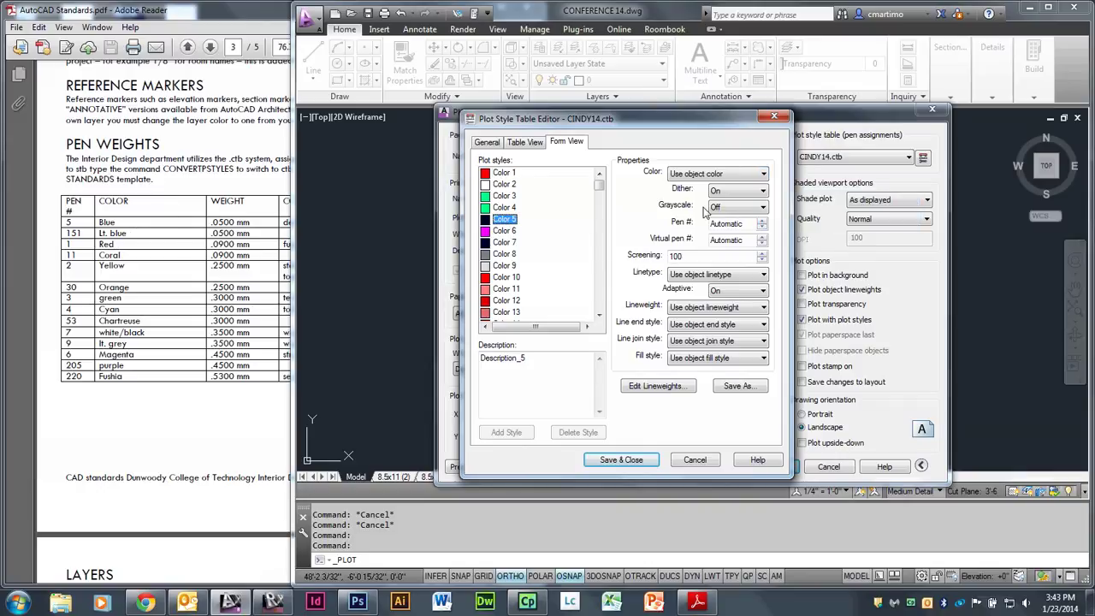
click(760, 174)
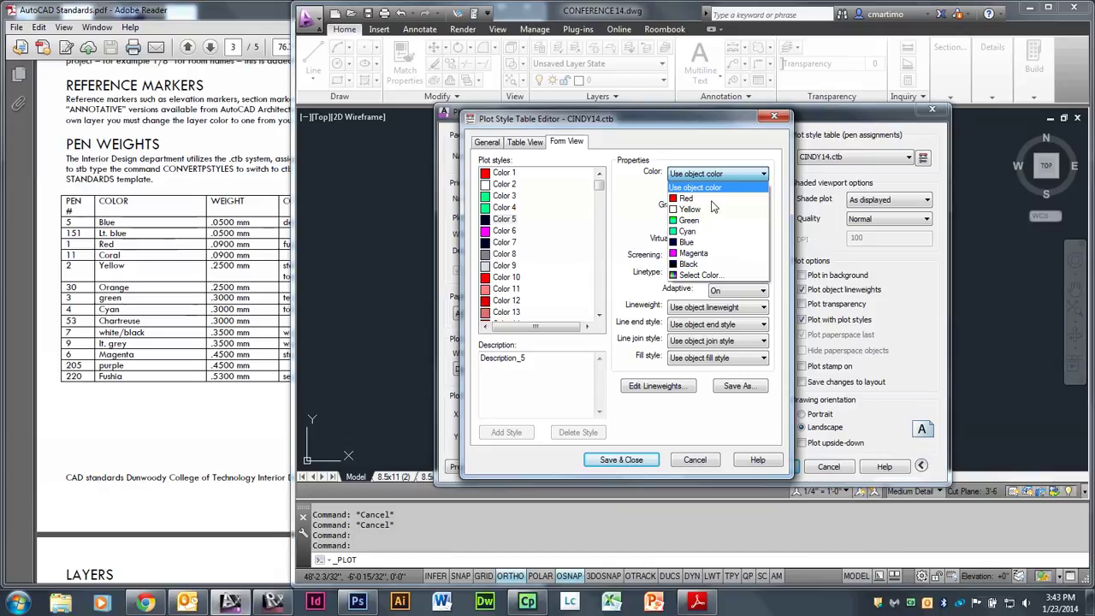
click(690, 264)
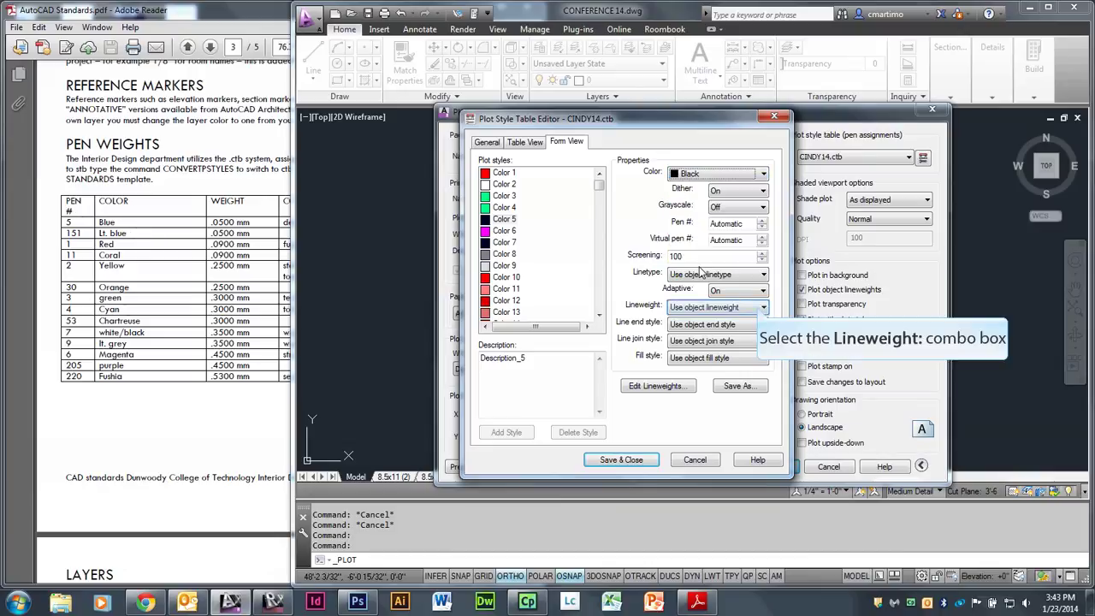
click(761, 308)
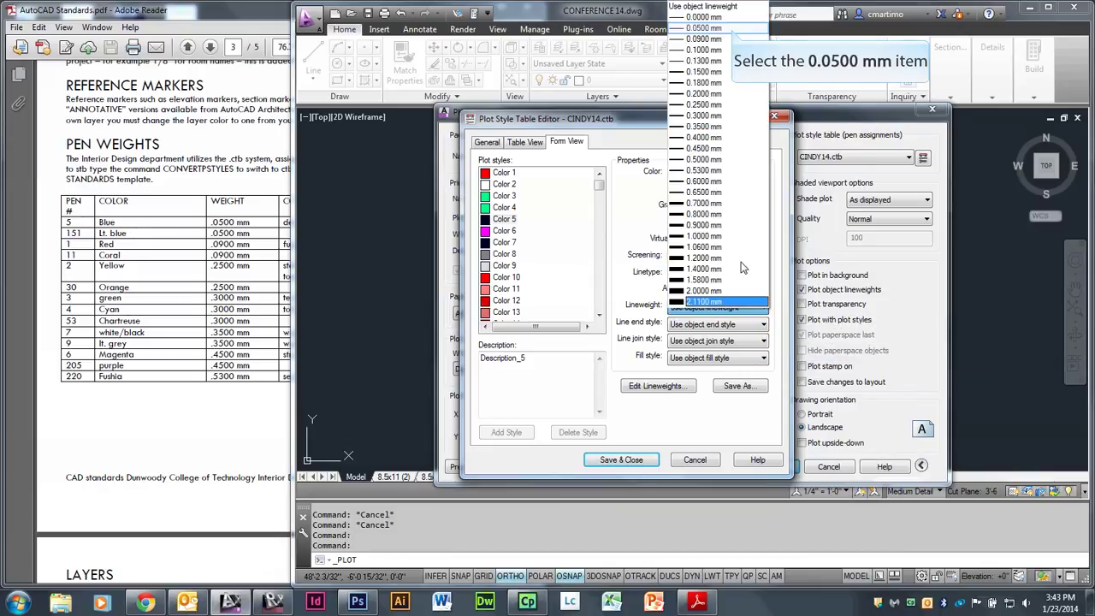
click(731, 28)
click(756, 325)
click(721, 349)
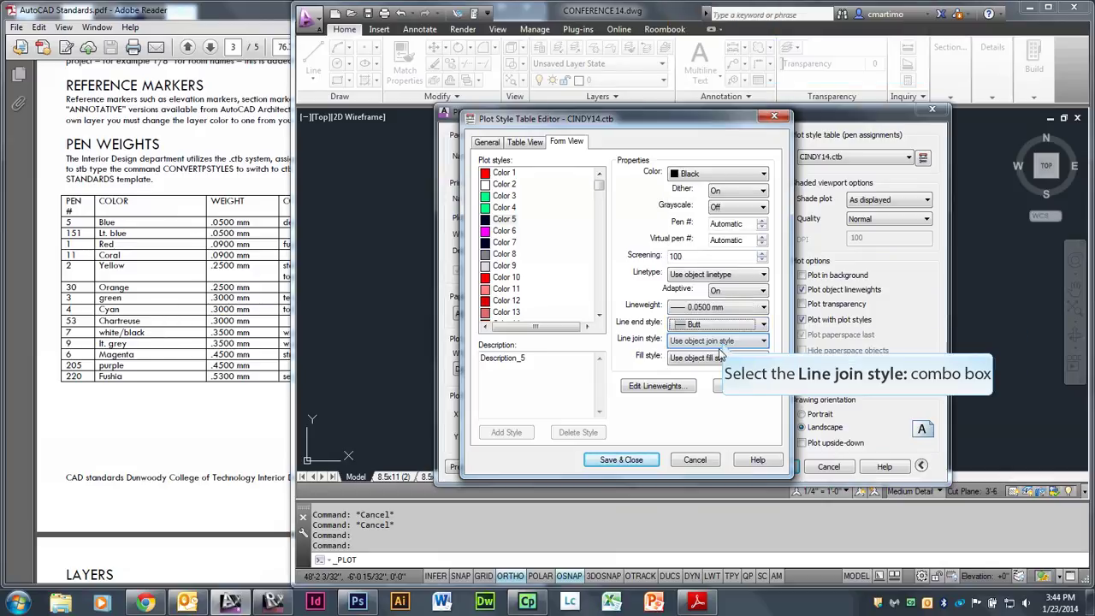
click(723, 342)
click(718, 352)
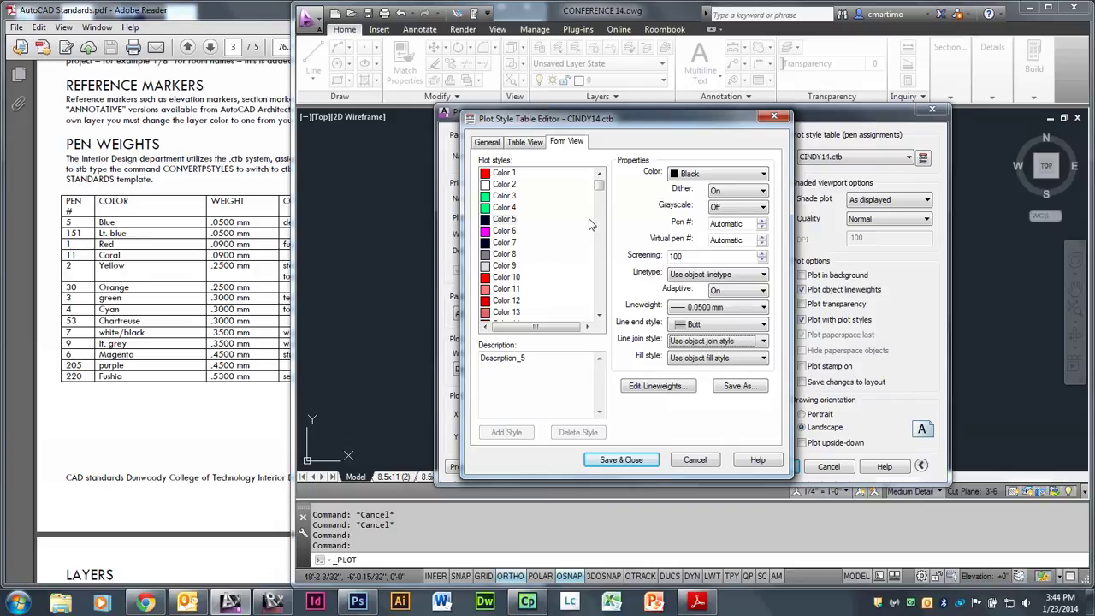
drag(598, 186, 597, 254)
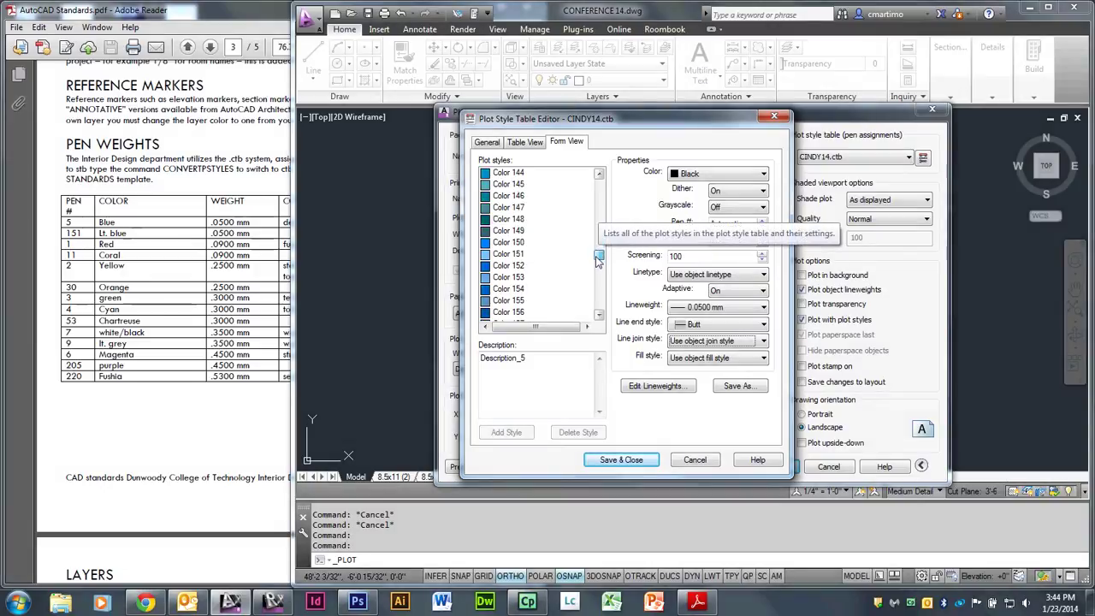
Step: Set Color 151 to Black with a 0.0500 mm lineweight and Butt line ends
click(508, 254)
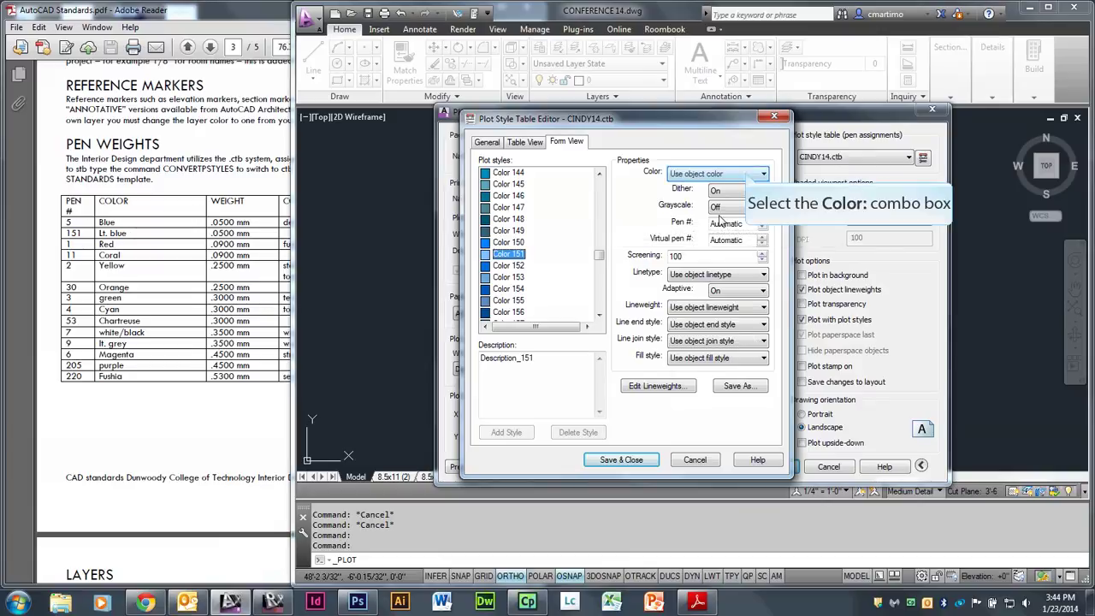
click(751, 174)
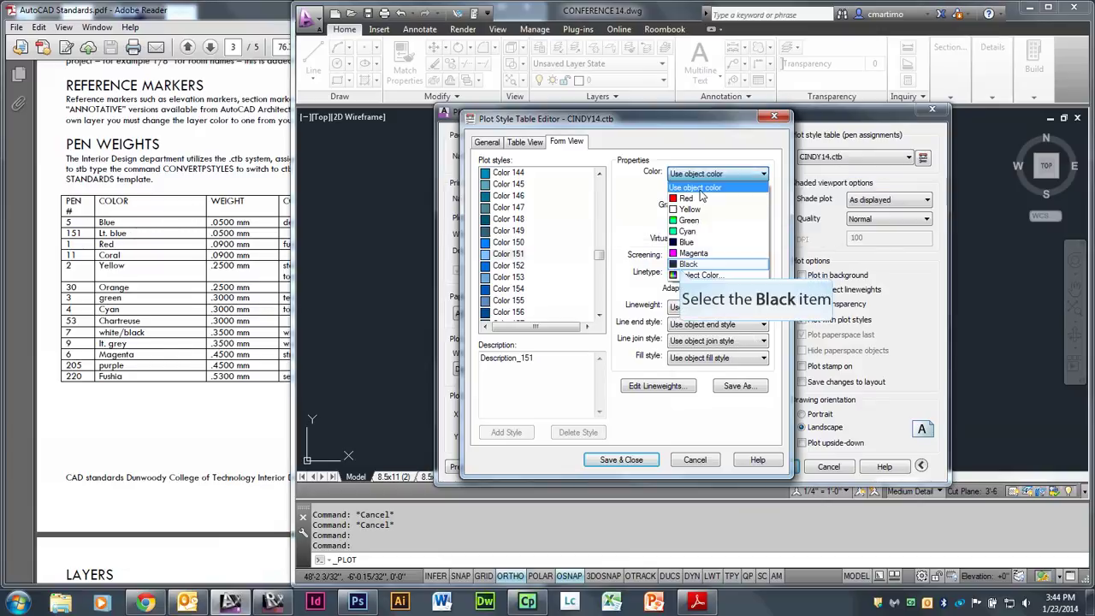
click(684, 264)
click(737, 276)
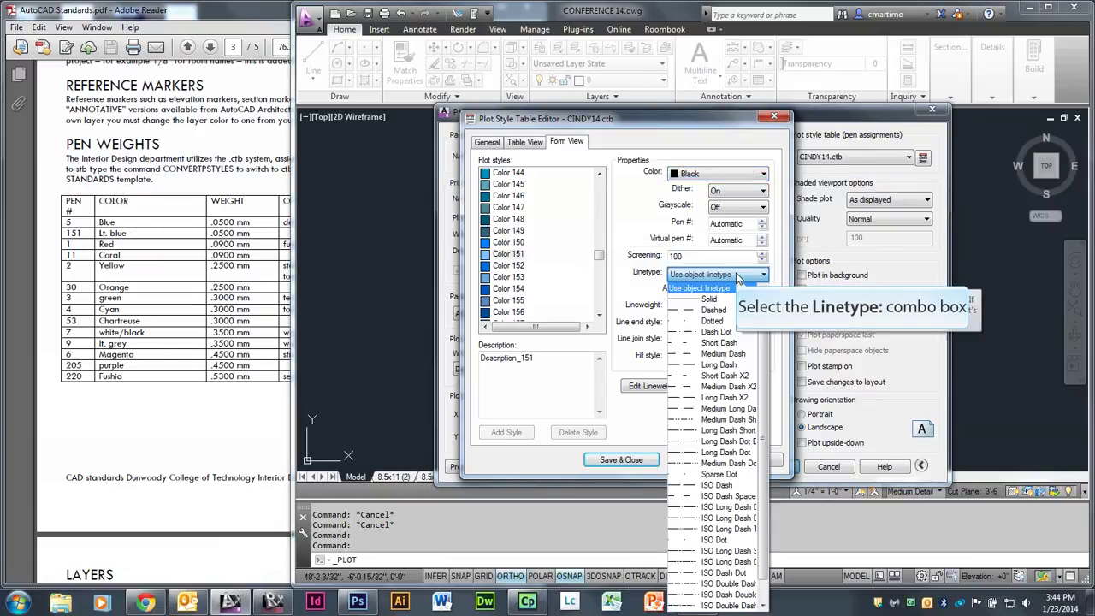
click(734, 287)
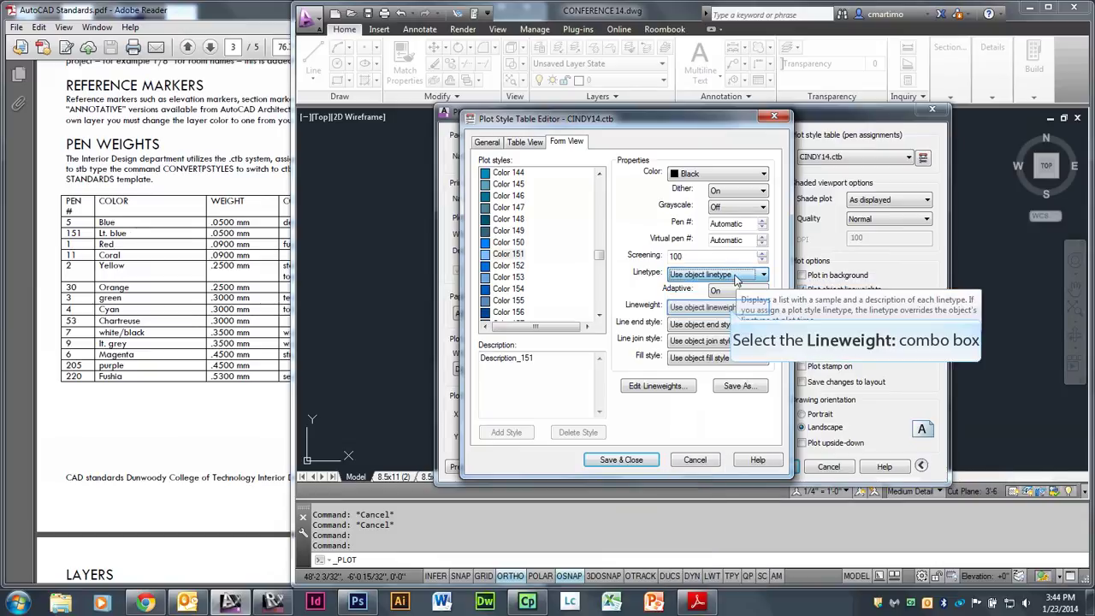
click(733, 308)
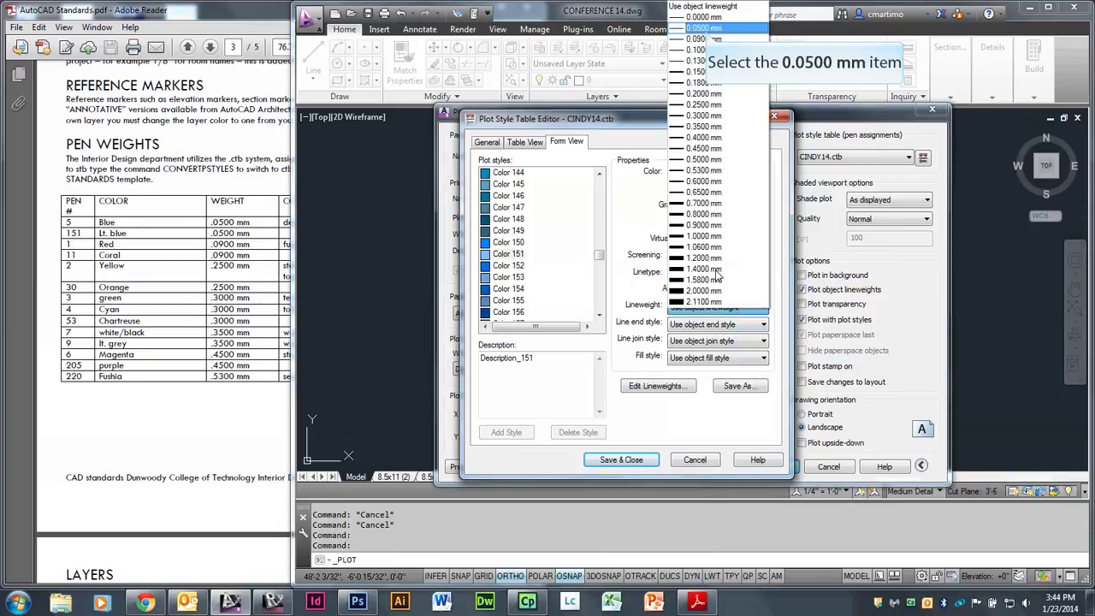
click(704, 27)
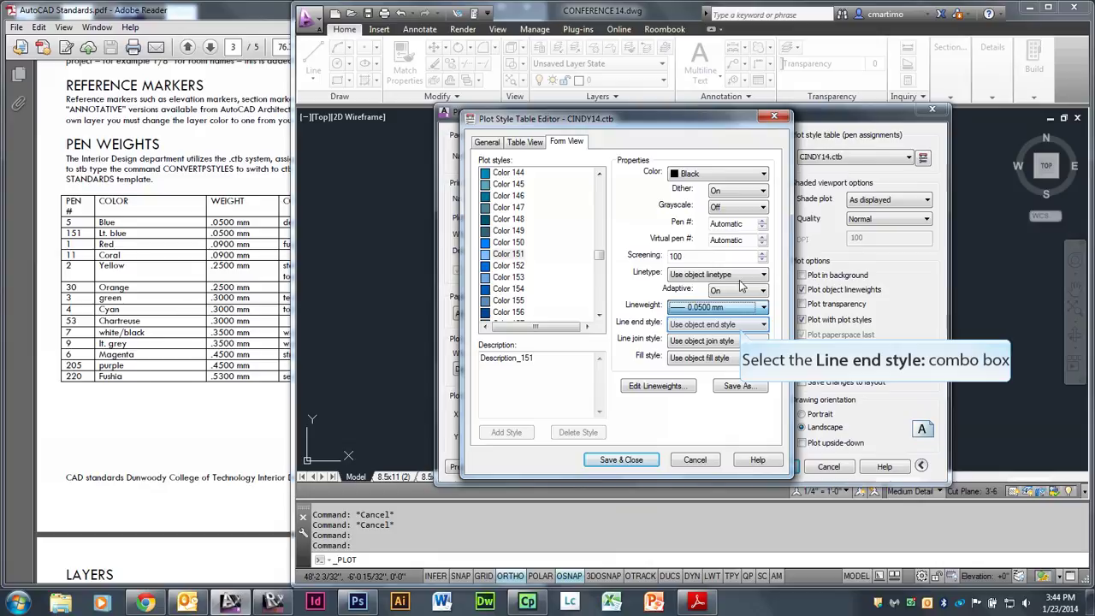
click(741, 329)
click(733, 352)
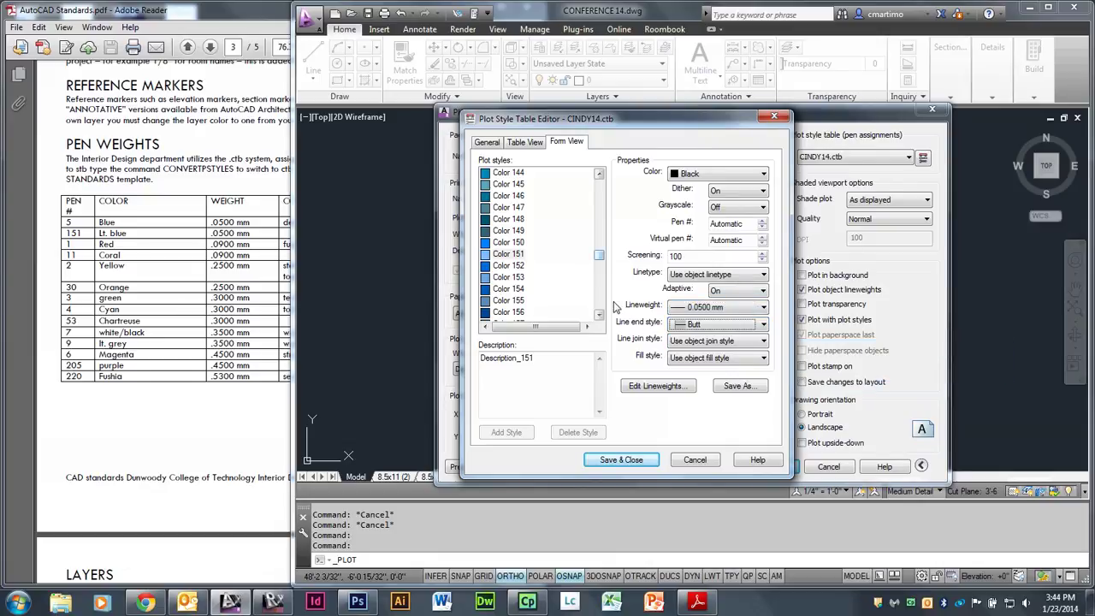
drag(598, 255, 595, 176)
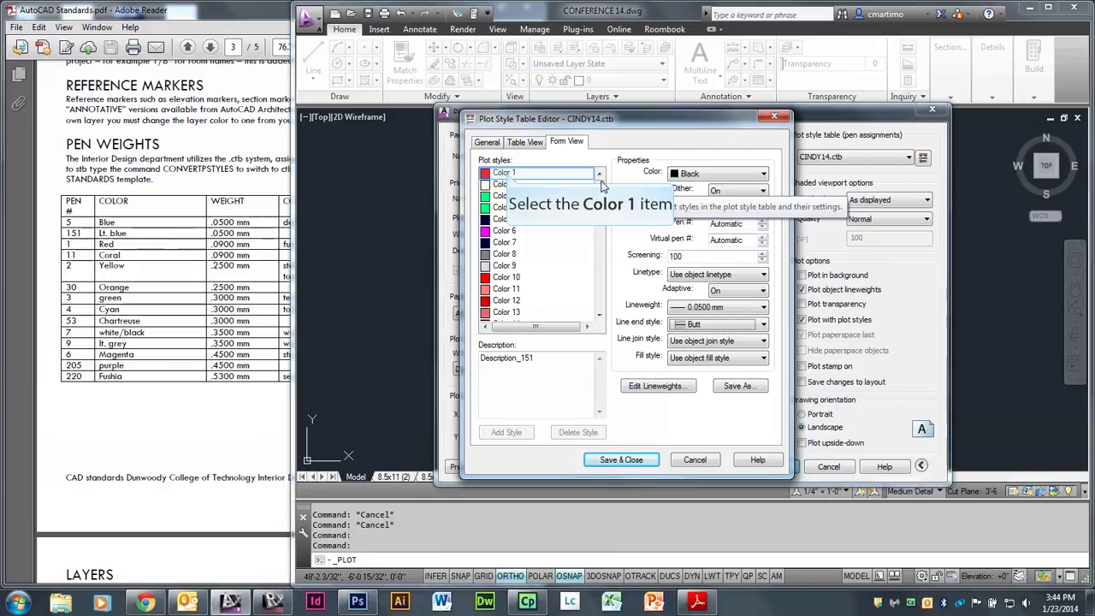
Step: Set Color 1 to Black with a 0.0900 mm lineweight, then save and close CINDY14.ctb
click(504, 173)
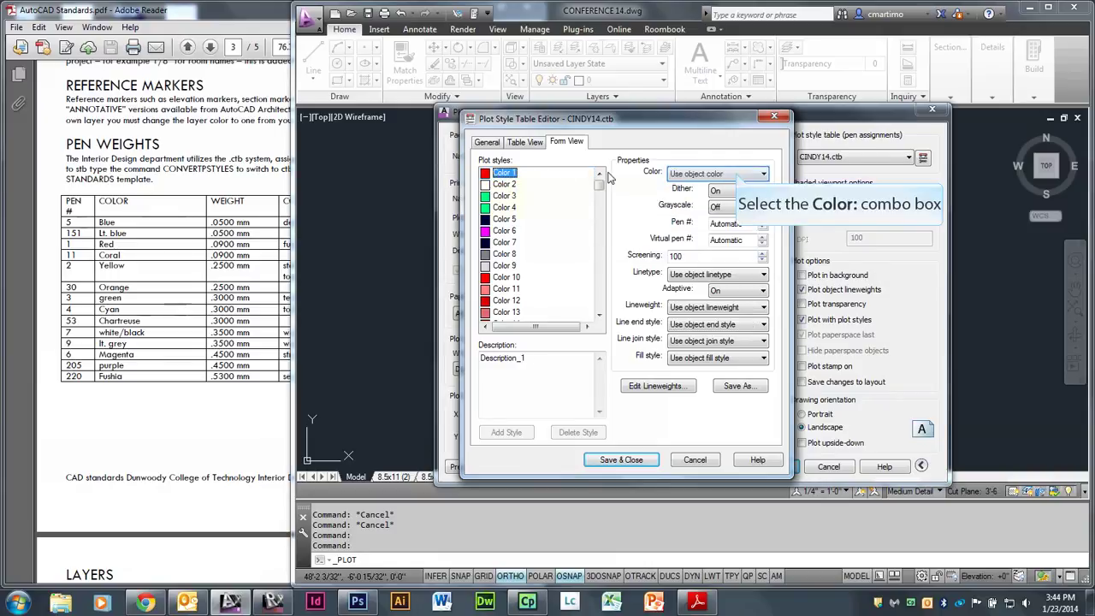
click(735, 175)
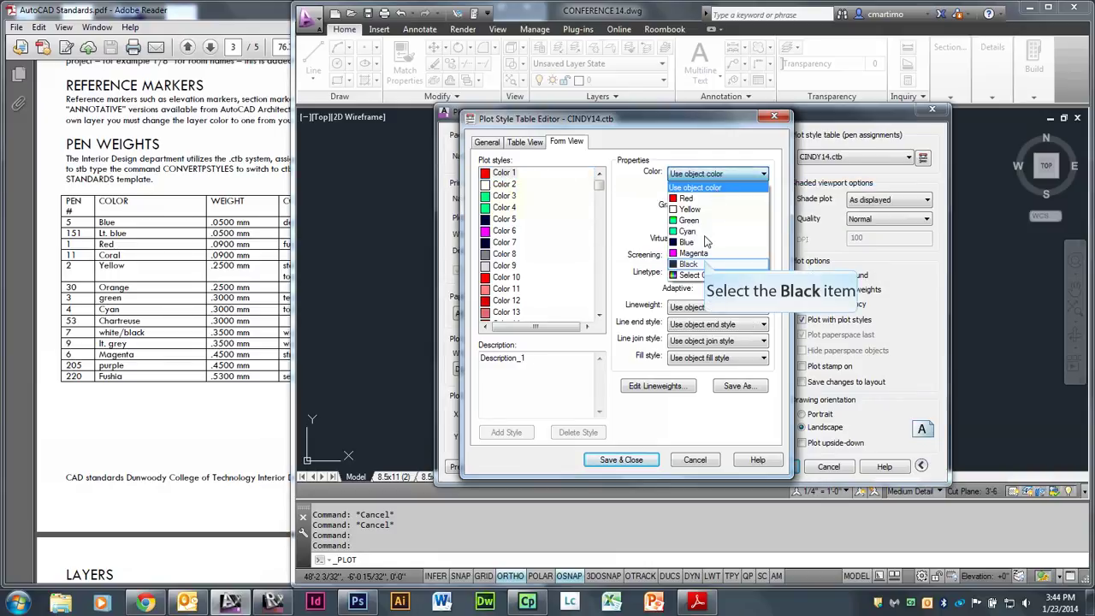
click(705, 265)
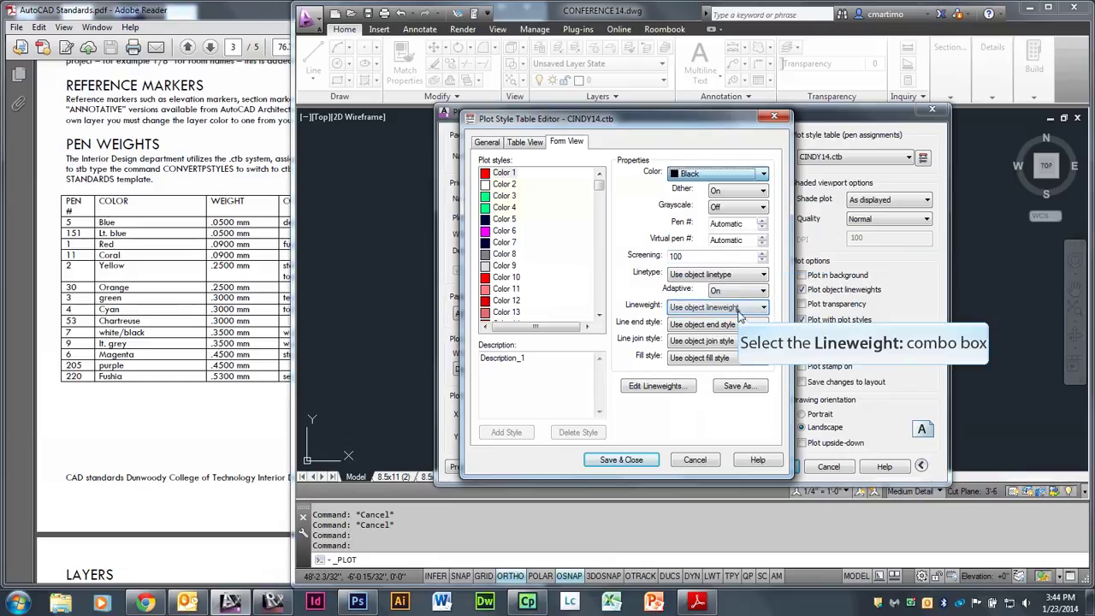
click(733, 306)
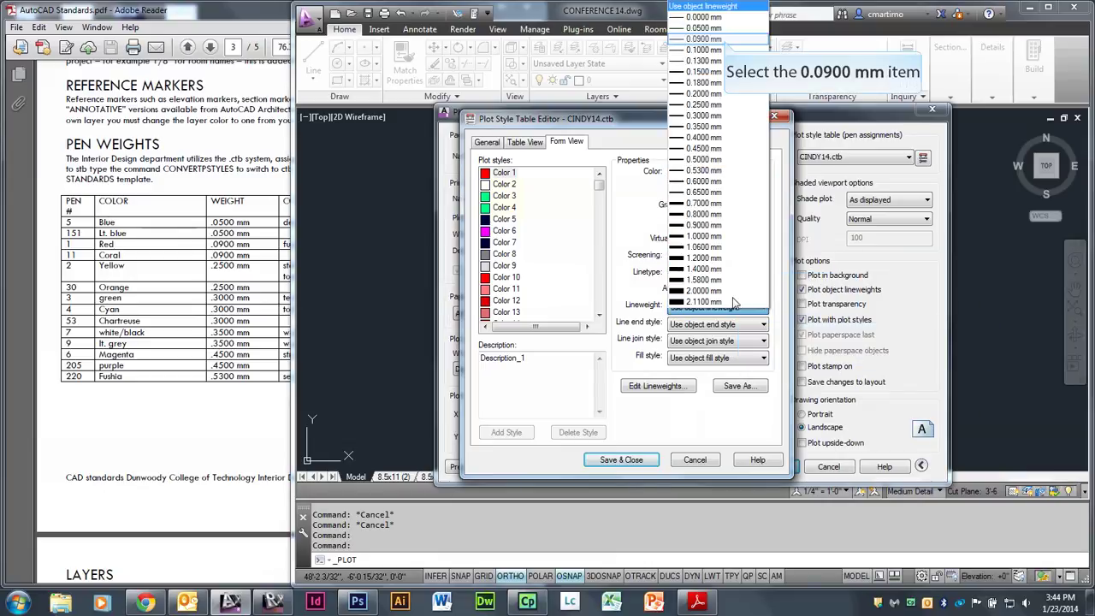
click(705, 39)
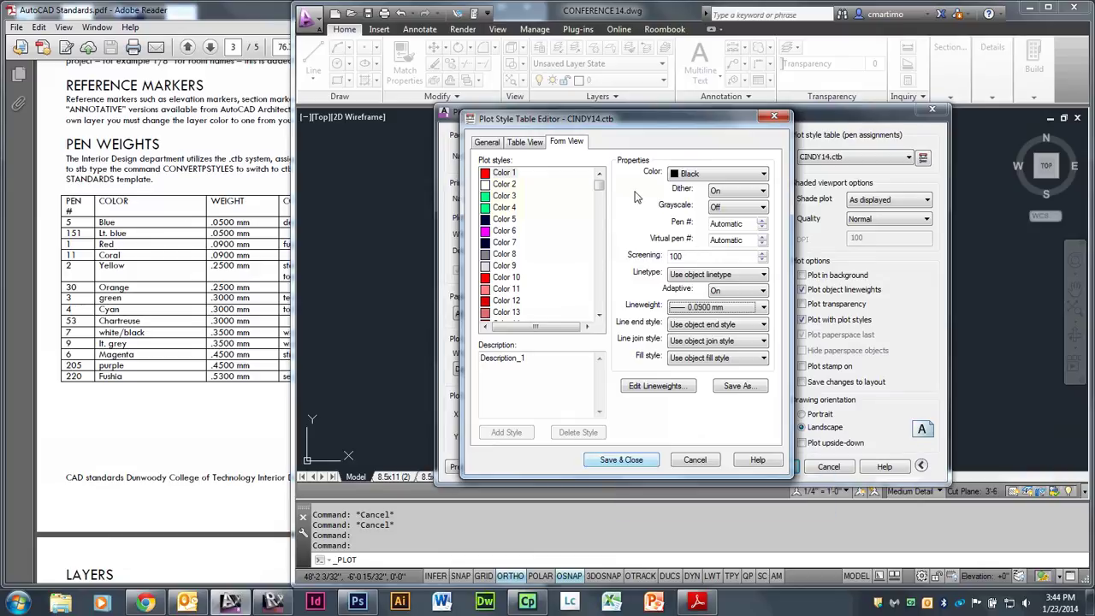
click(621, 460)
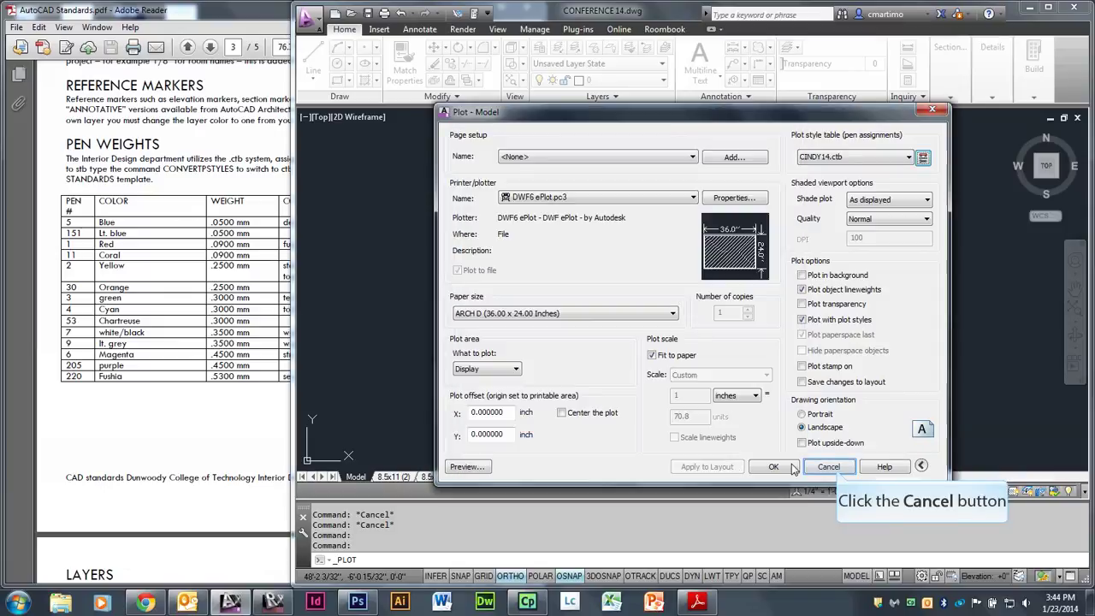
Step: Cancel the Plot - Model dialog without plotting
click(828, 467)
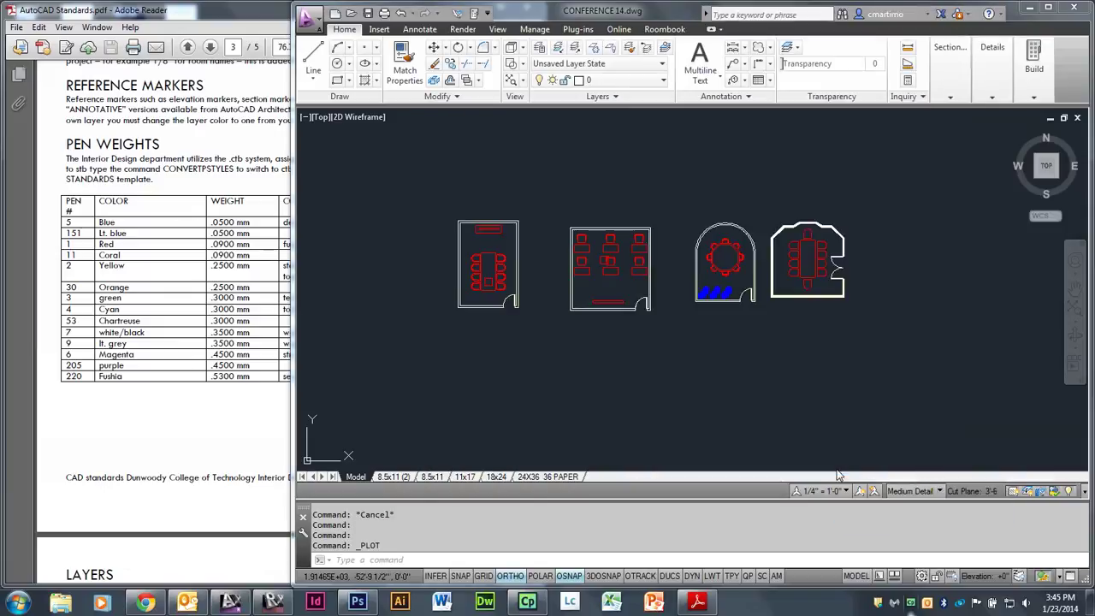